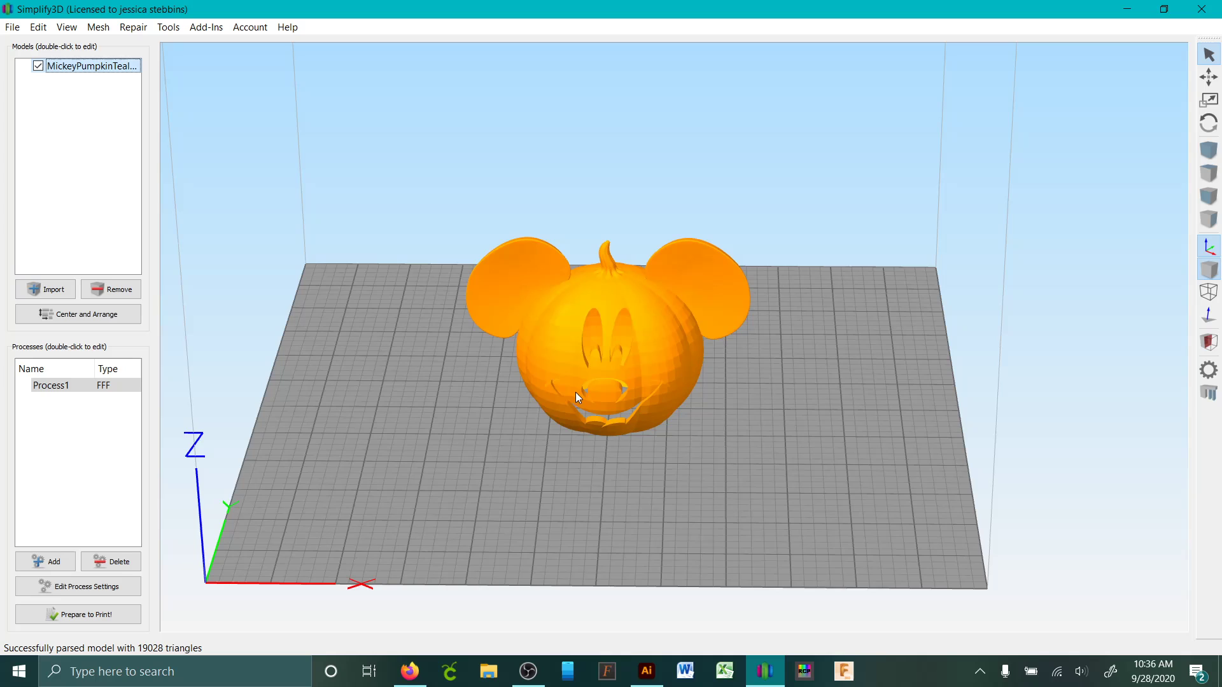
Orbit to a low front view and bring up Support Generation: Normal type, 4.00 mm resolution, 45° overhang.
drag(575, 392, 608, 464)
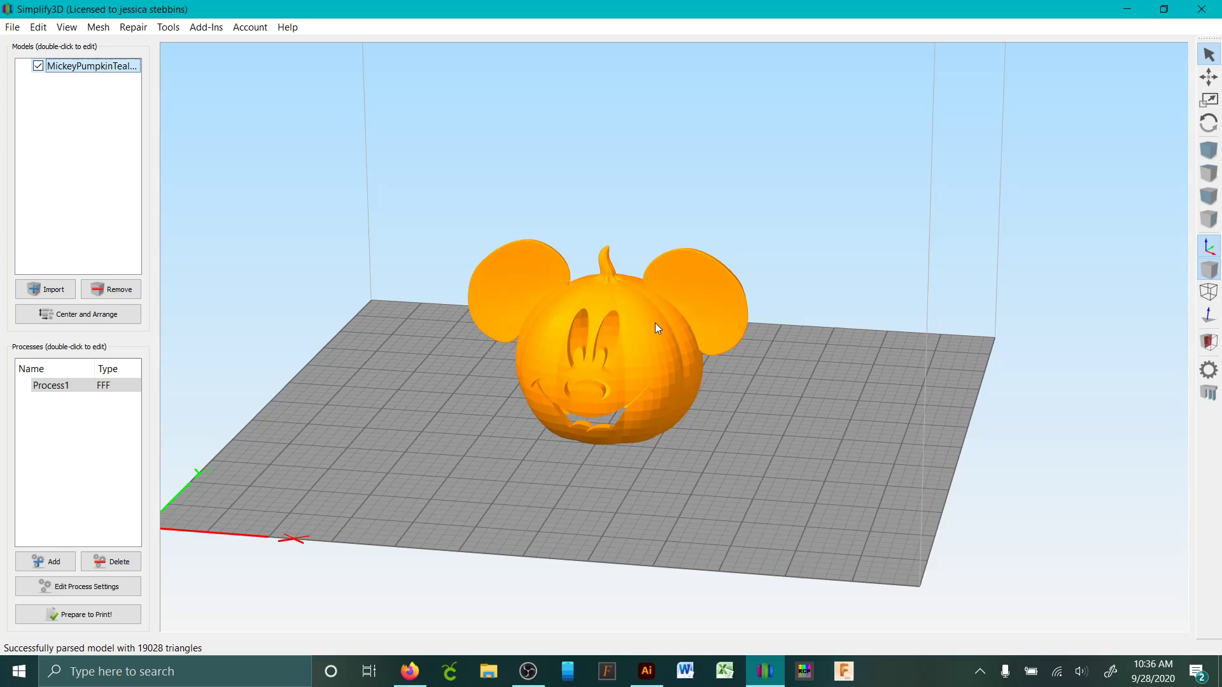
click(1210, 395)
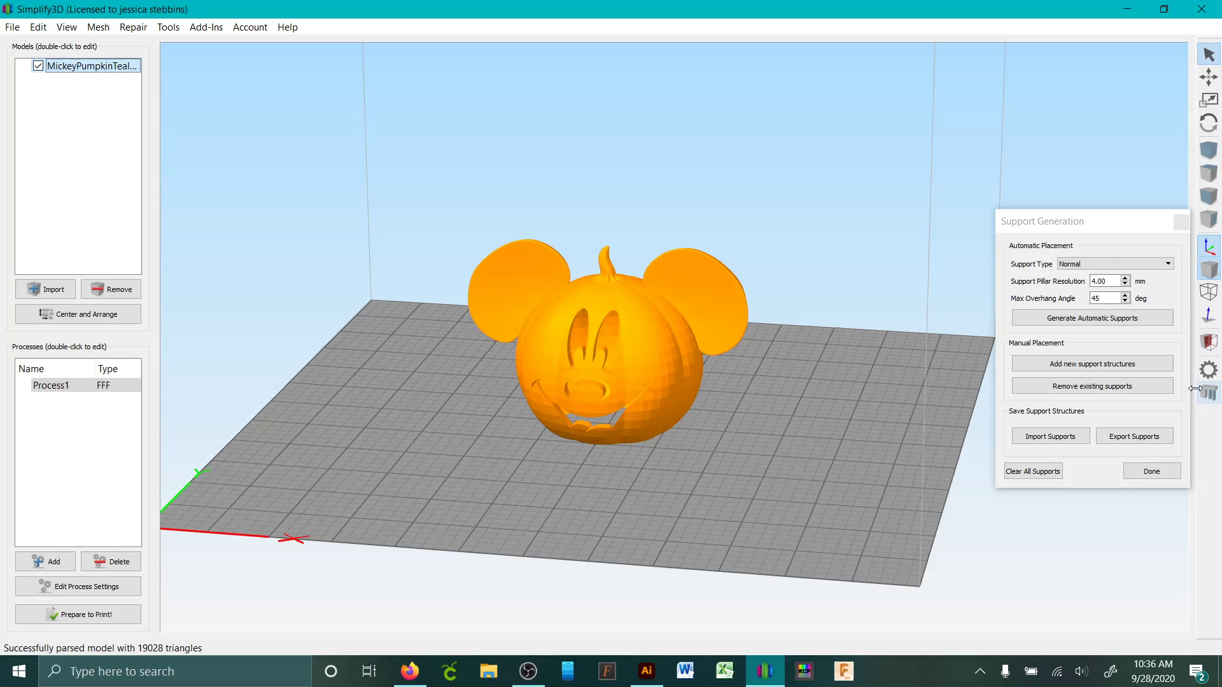
click(1086, 321)
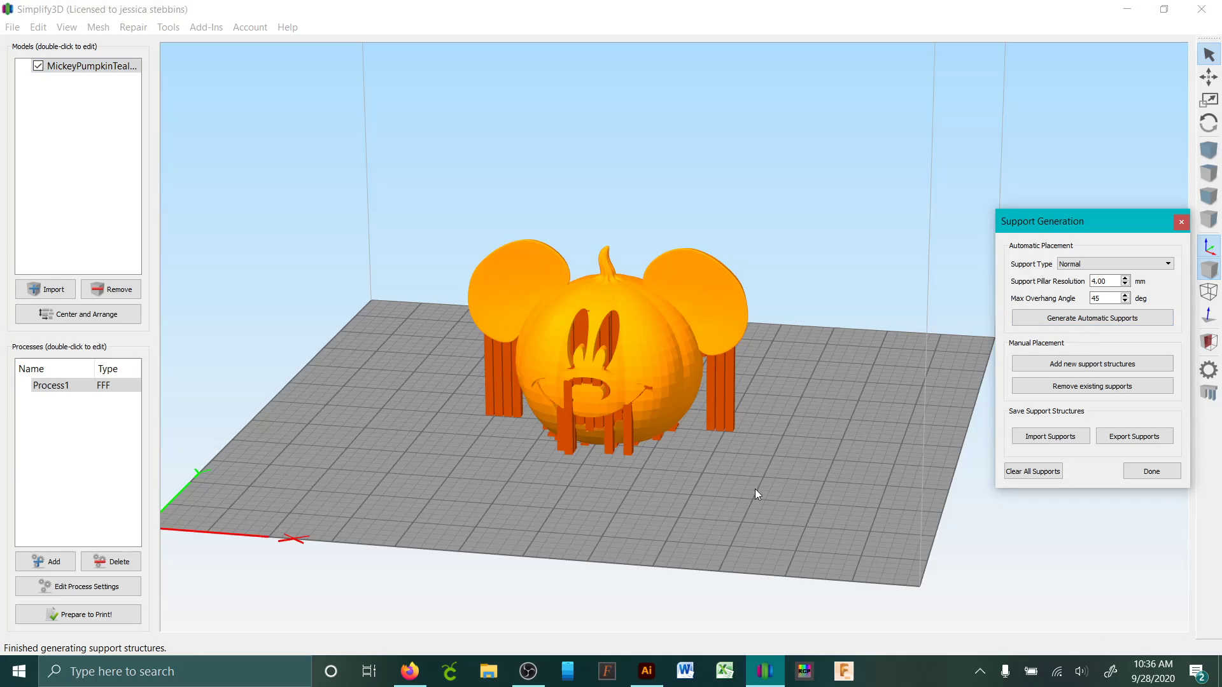
drag(755, 489, 614, 176)
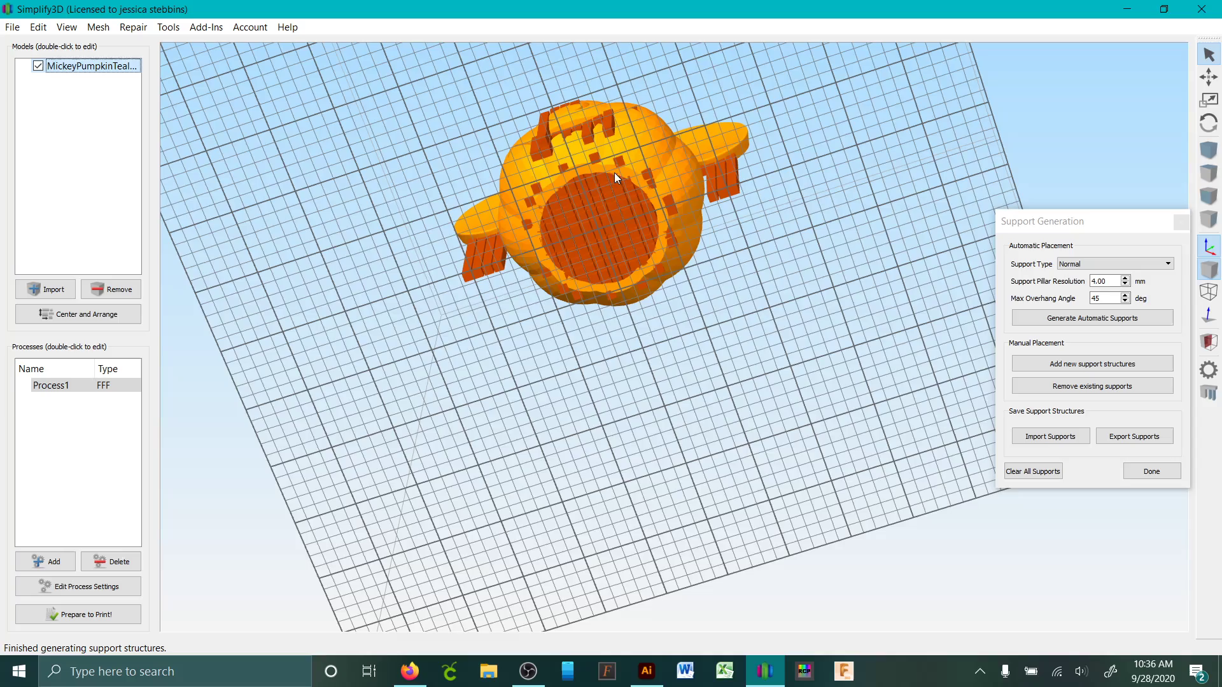
drag(800, 132, 841, 491)
scroll(693, 431, up, 3)
drag(692, 432, 762, 407)
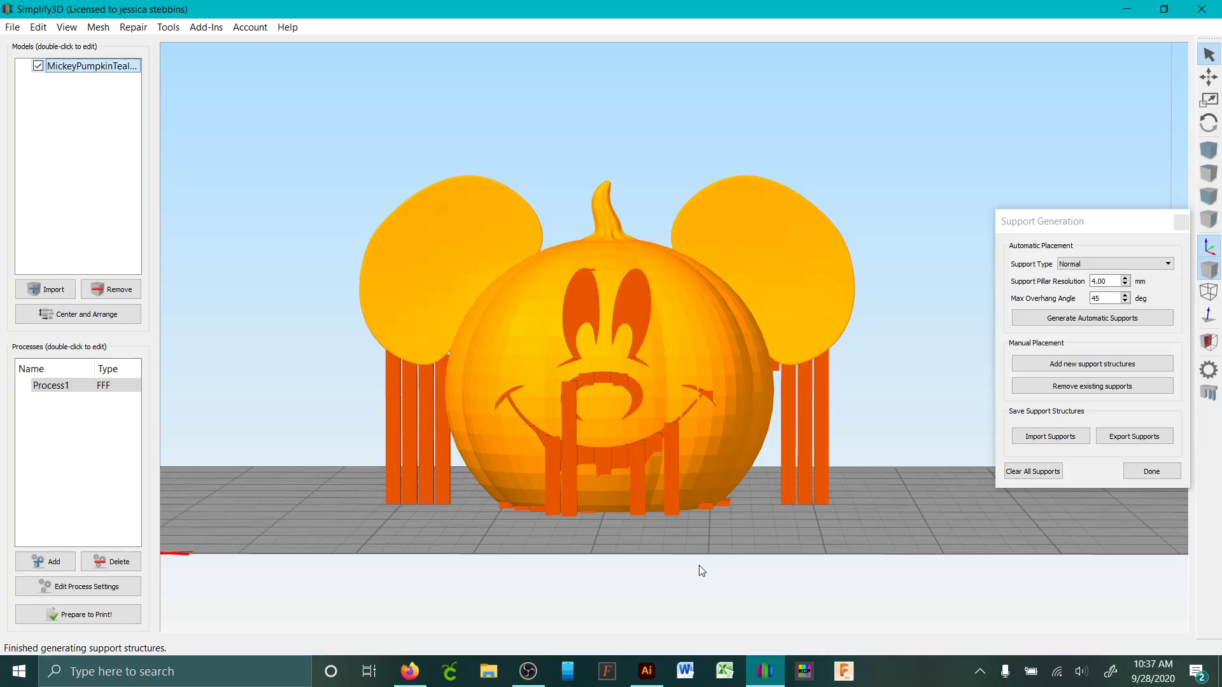
drag(699, 565, 667, 245)
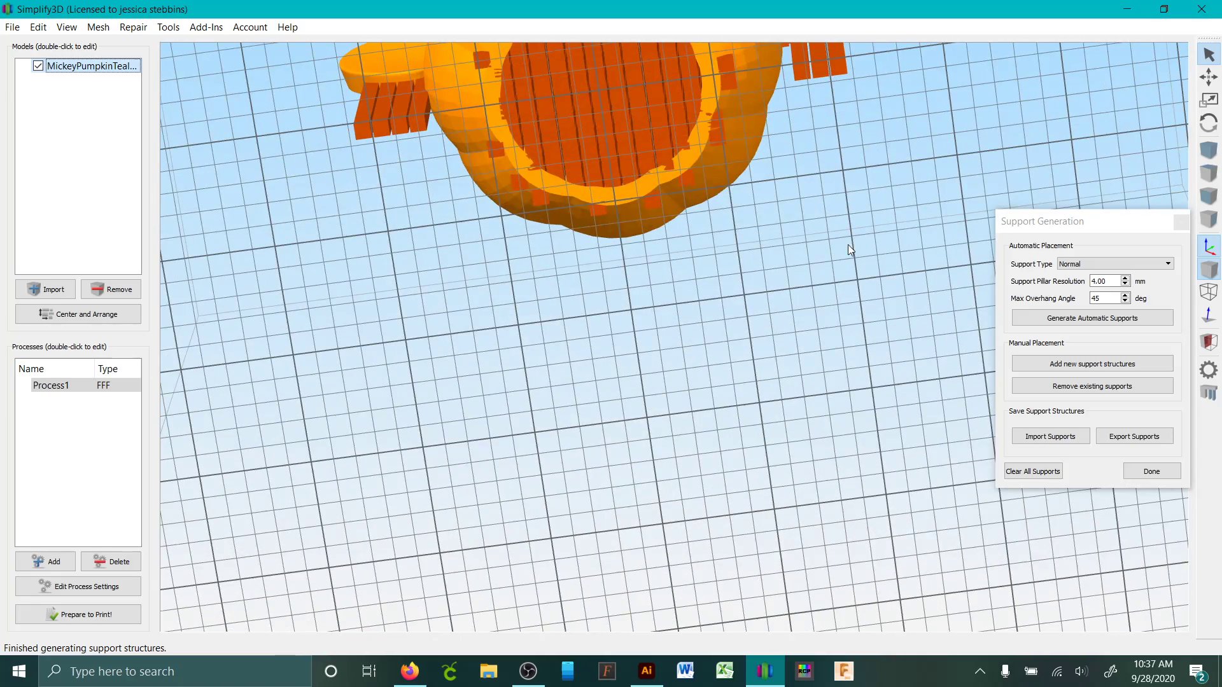
drag(848, 245, 800, 353)
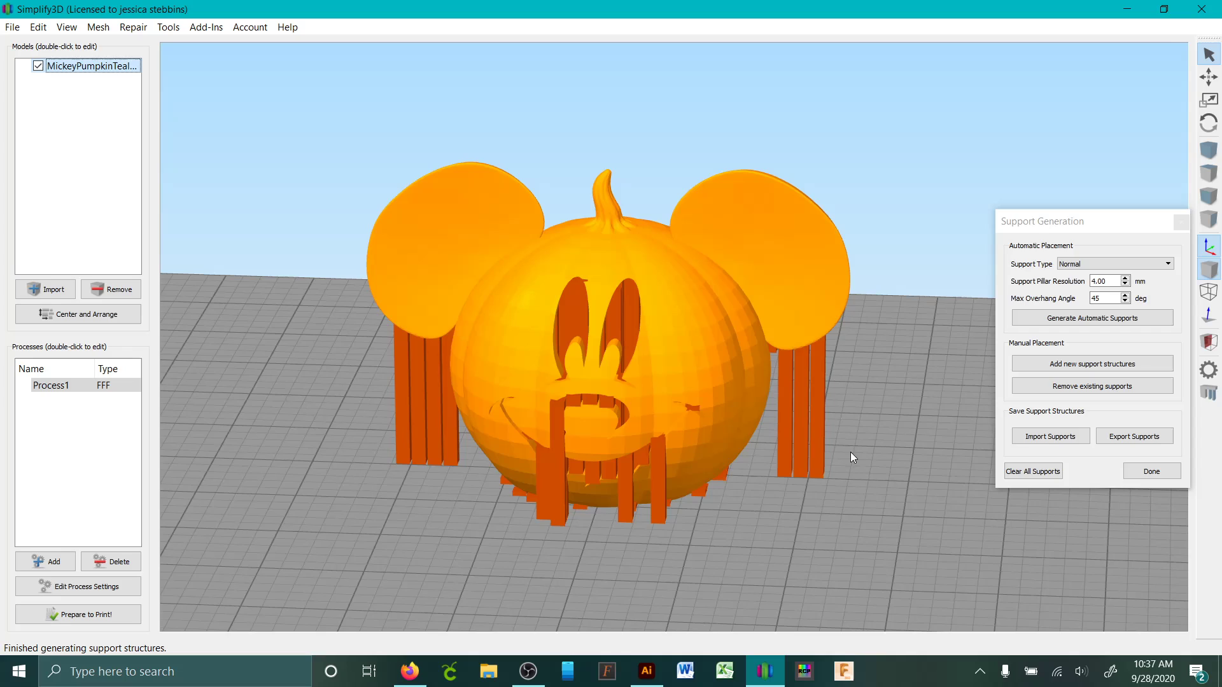
drag(850, 453, 791, 452)
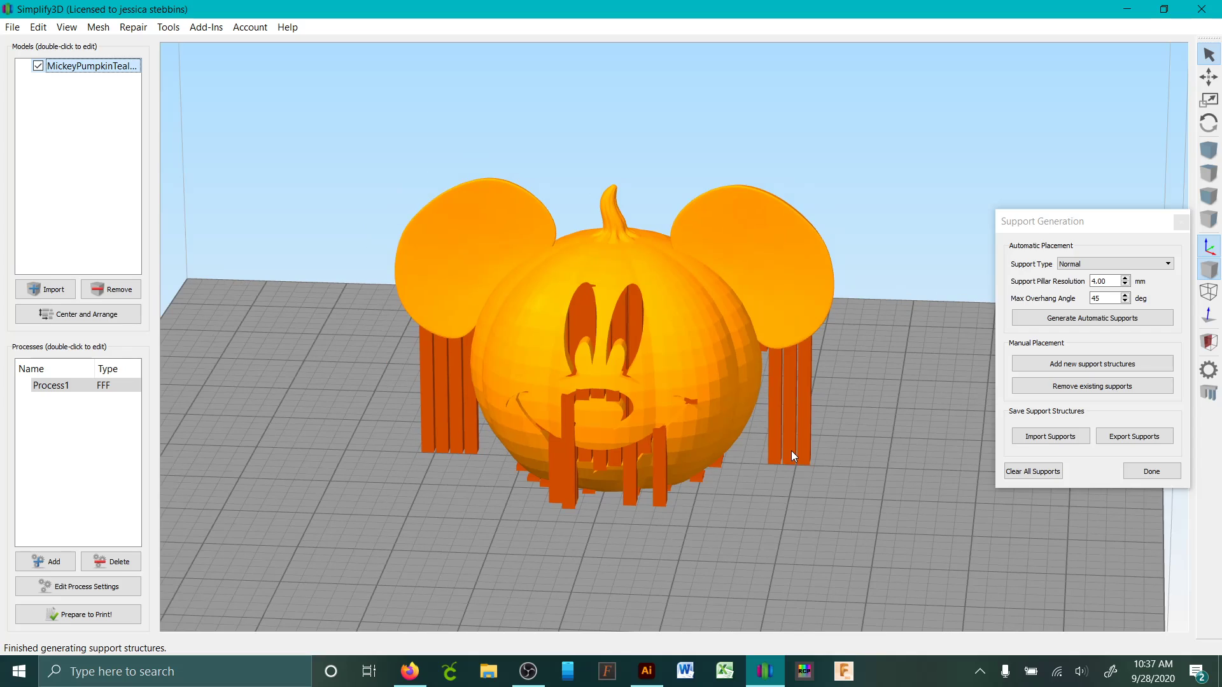
Slice and preview the pumpkin, exit preview, then clear all support pillars.
click(116, 619)
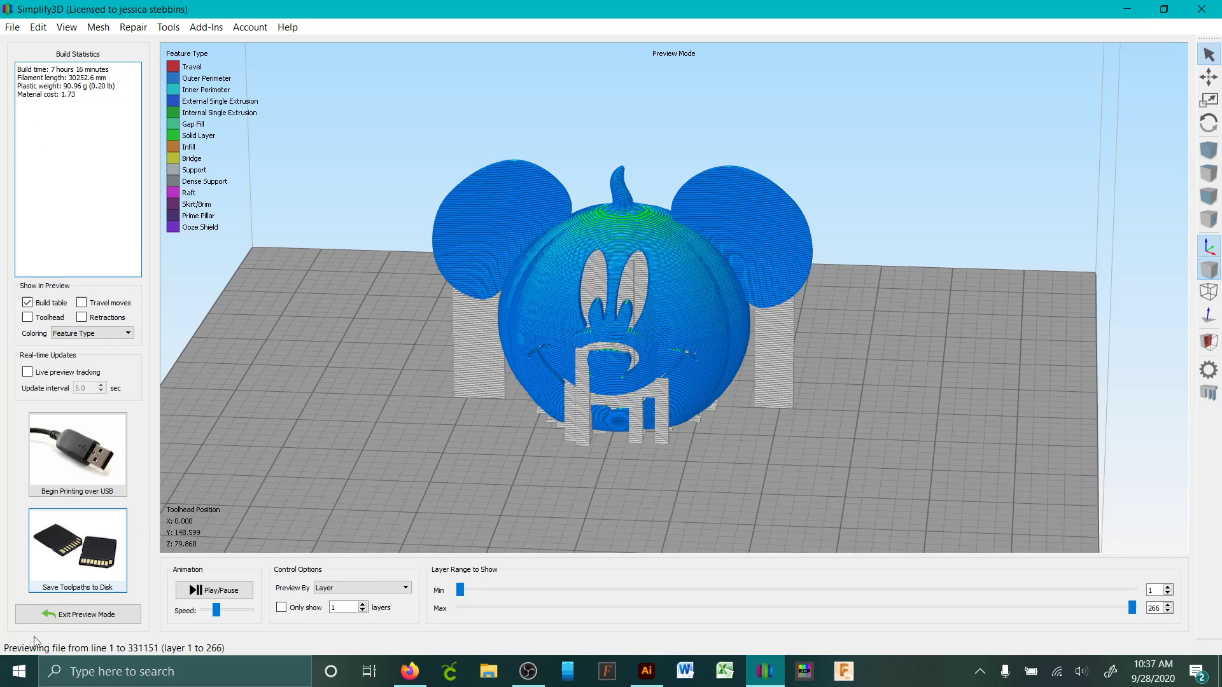
click(71, 616)
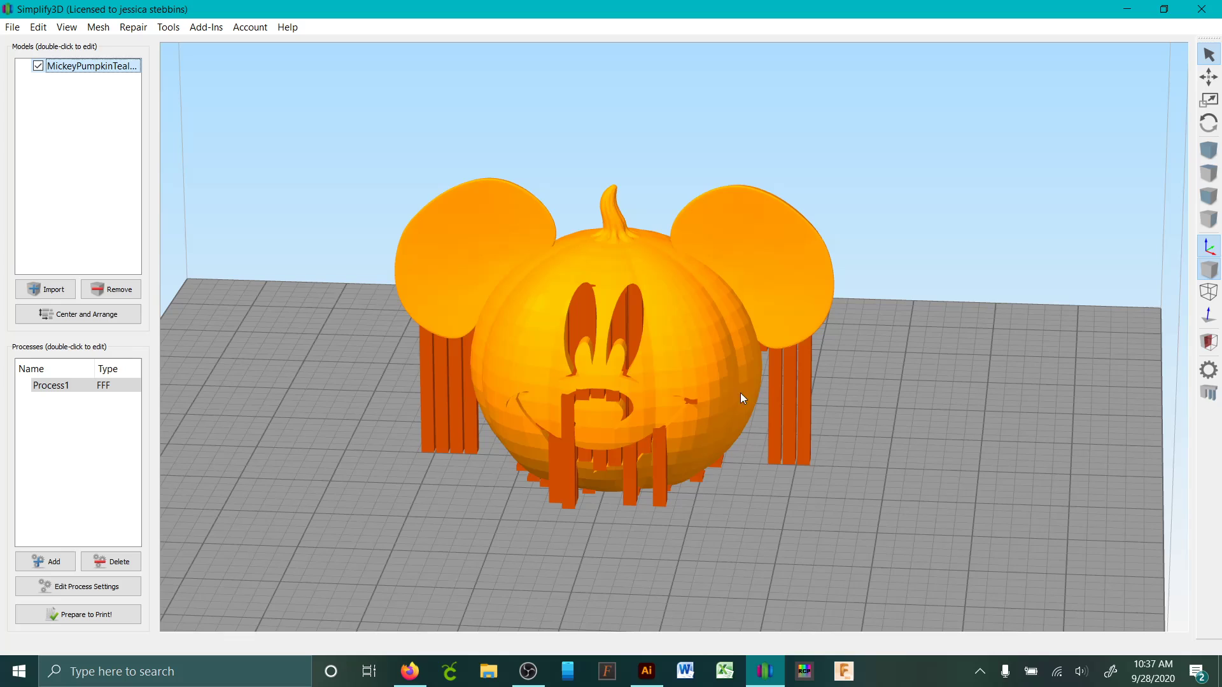
click(1208, 393)
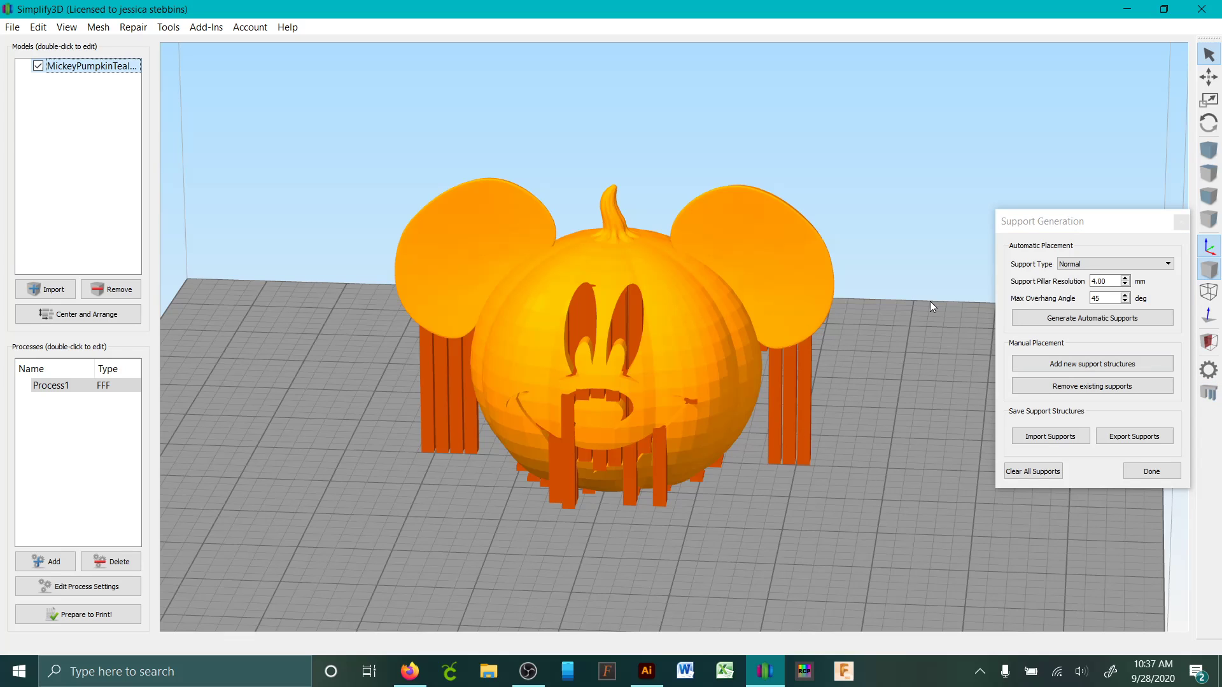
click(1019, 471)
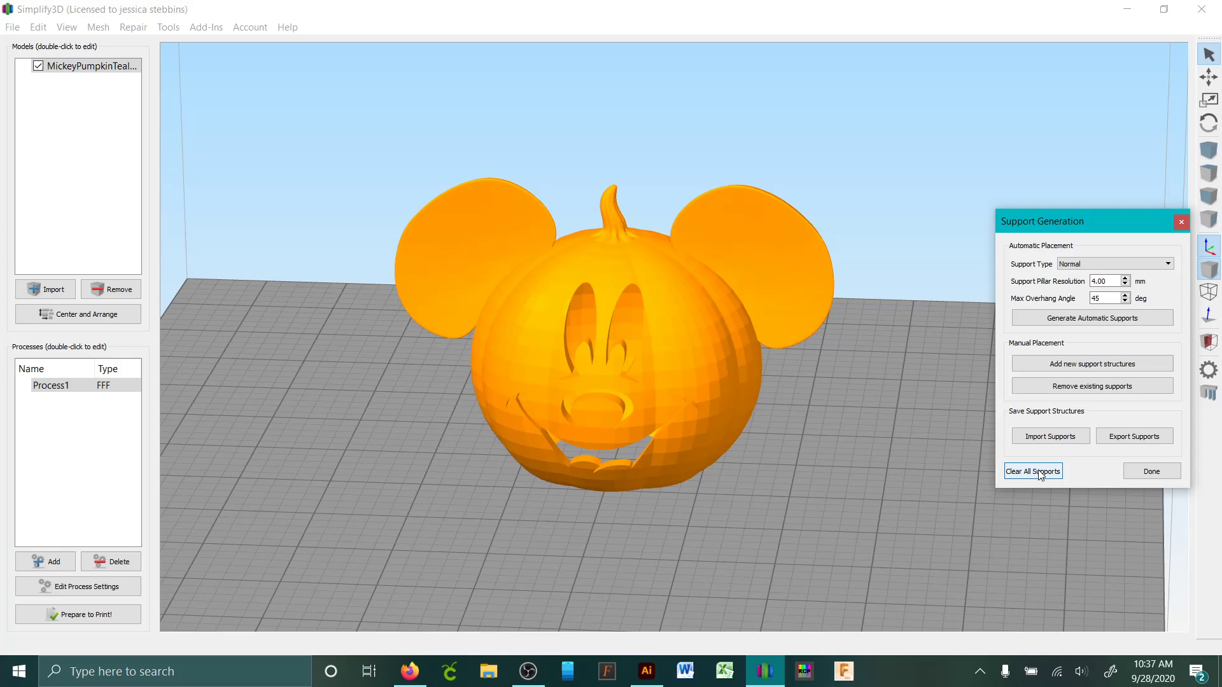
Slice the unsupported pumpkin, orbit to inspect its toolpaths, then exit the preview.
click(112, 614)
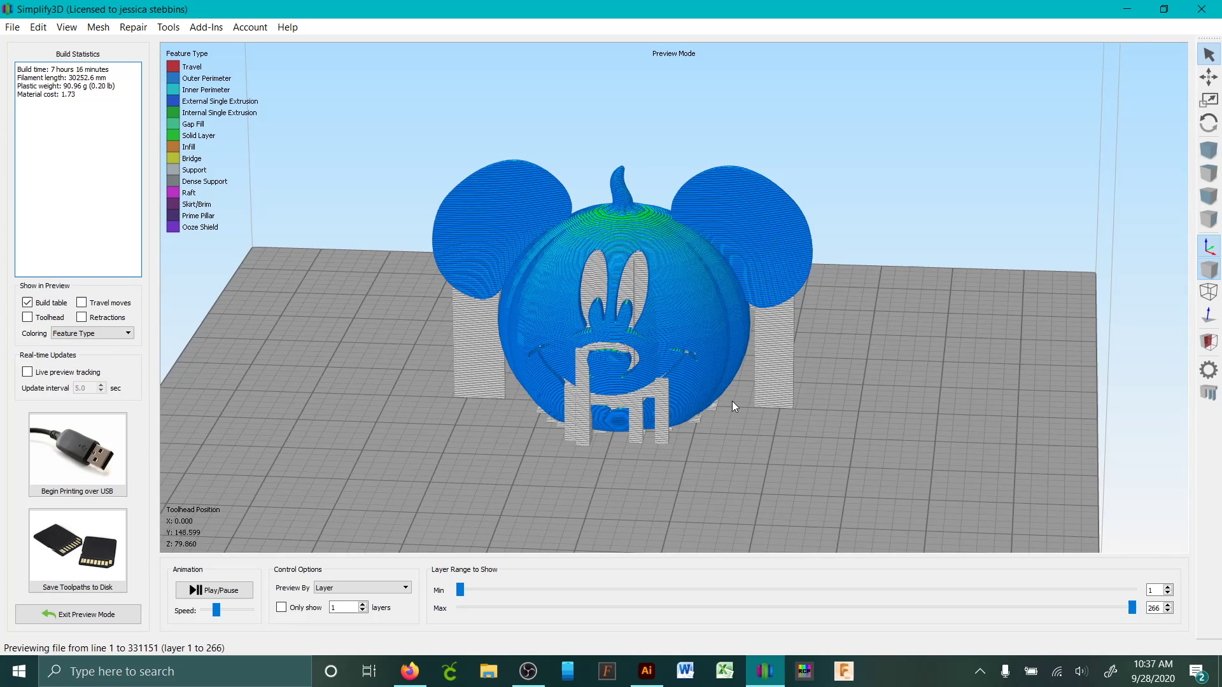
drag(732, 401, 784, 436)
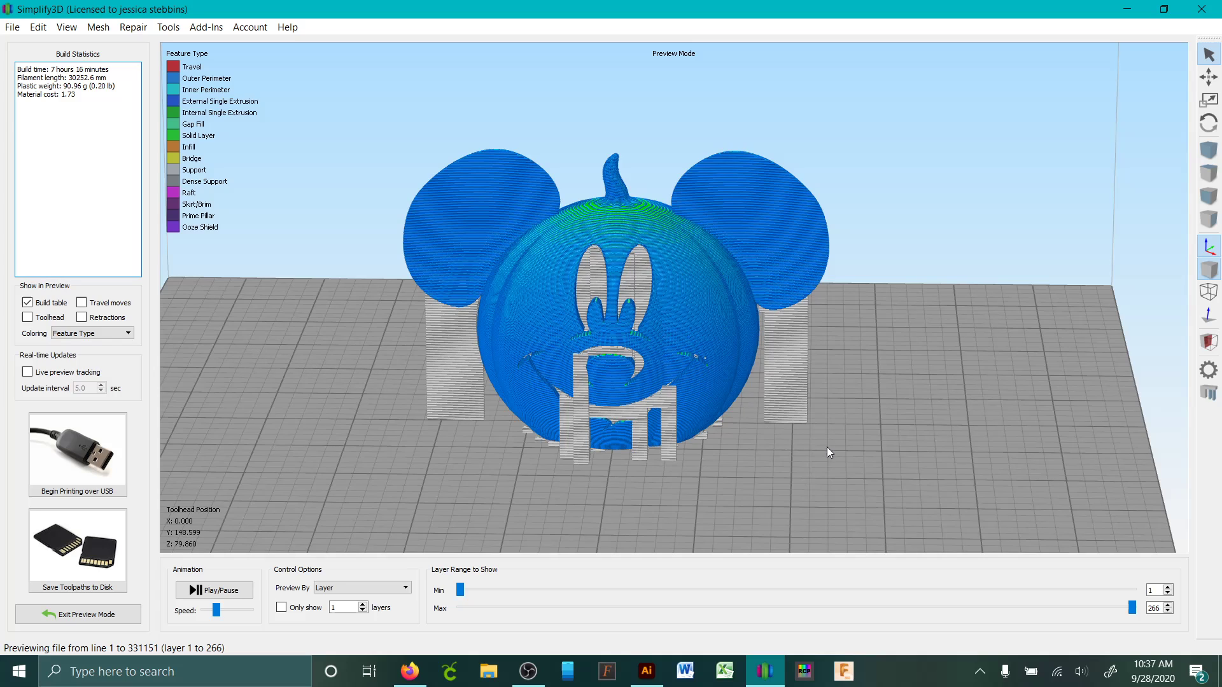
drag(827, 448, 527, 521)
click(111, 615)
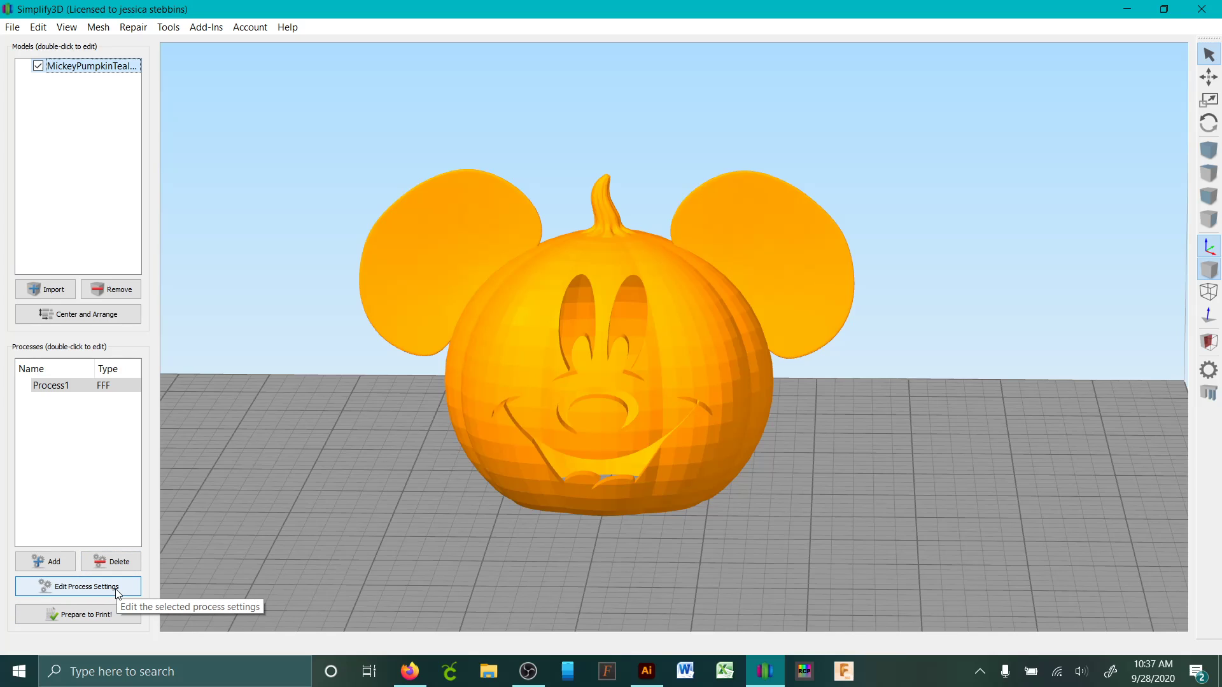
click(116, 591)
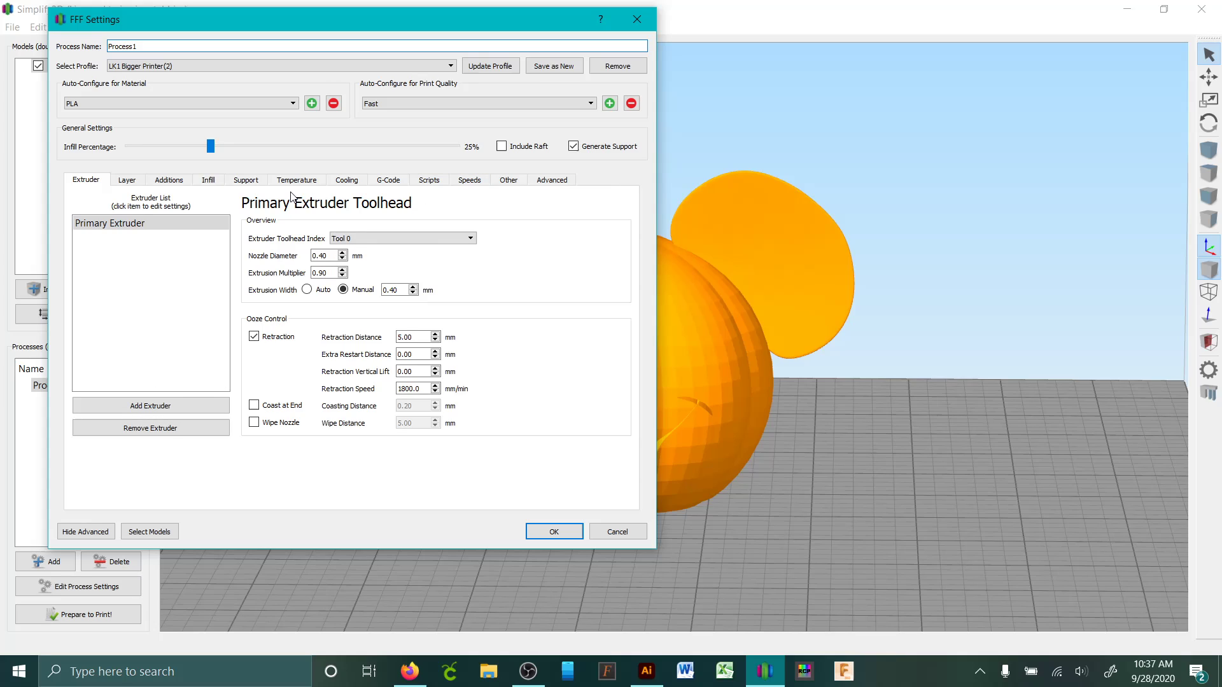
click(259, 183)
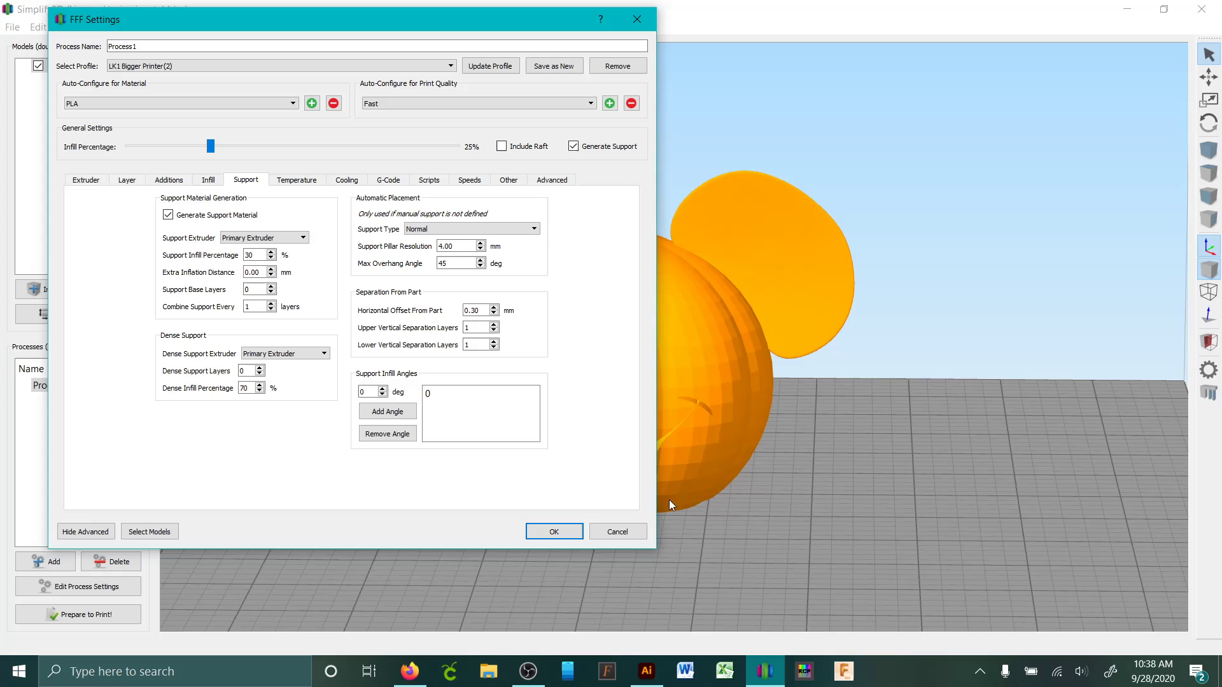
Close Process settings unchanged and switch Support Generation to adding supports by hand.
click(617, 532)
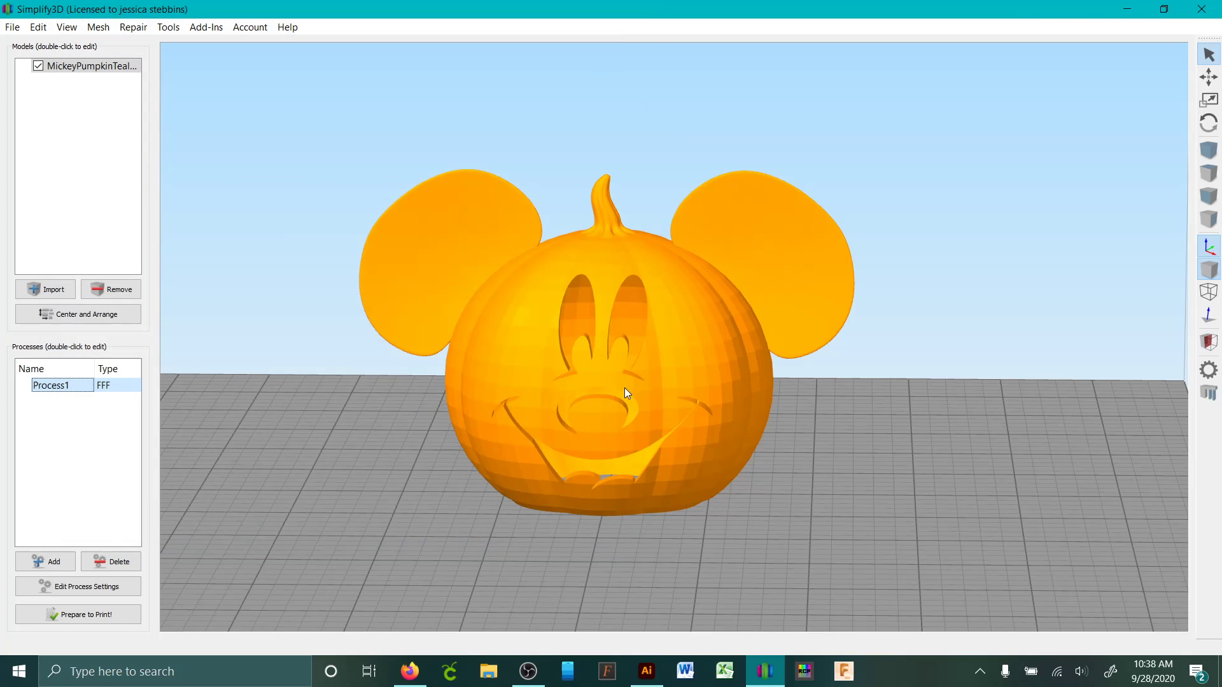
click(1208, 370)
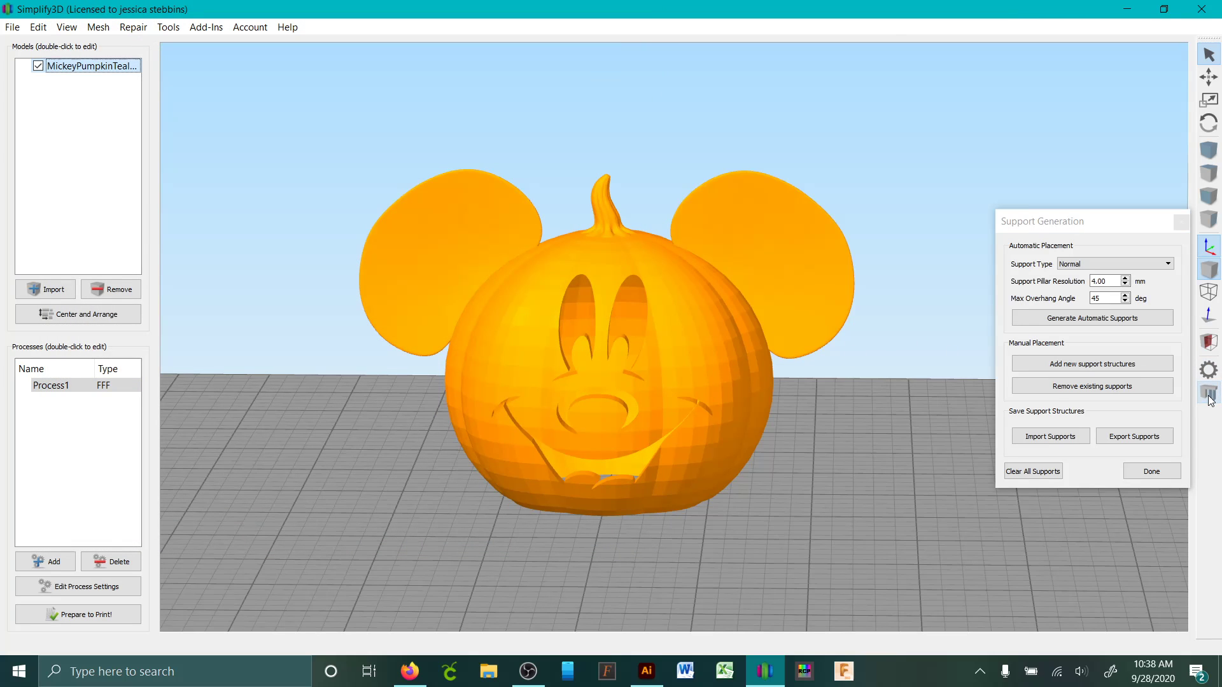
click(1117, 371)
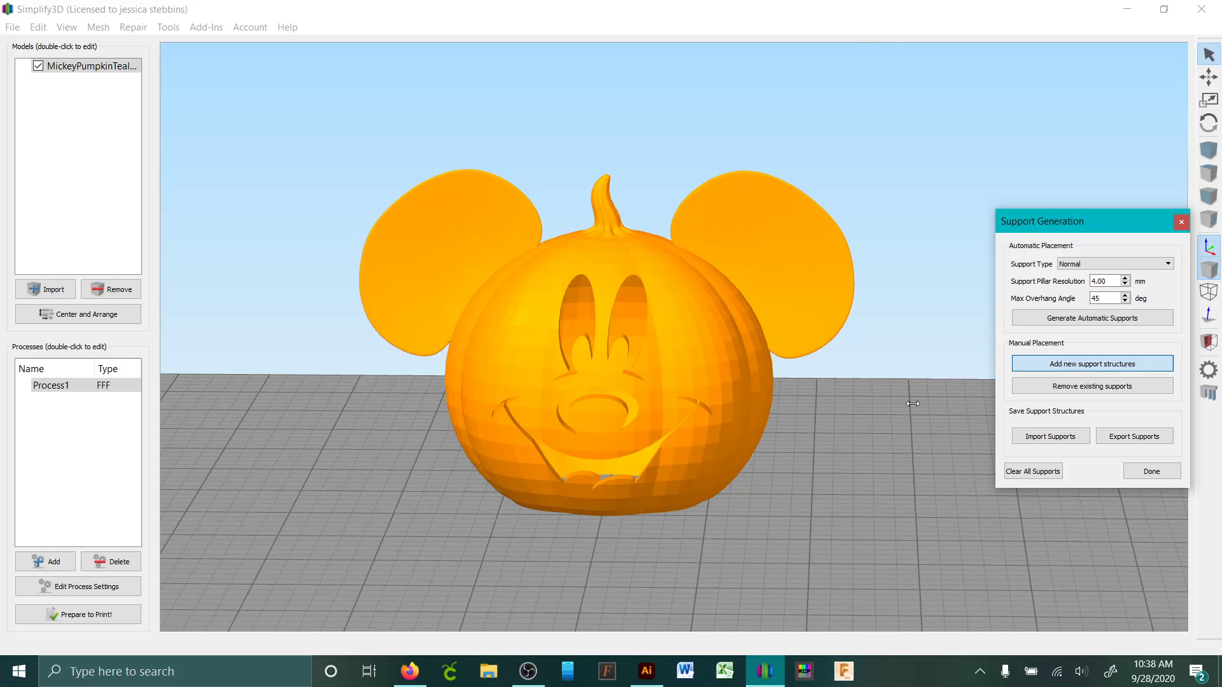
Place several support pillars beneath the pumpkin's right ear, viewed from different angles.
mouse_move(860, 445)
mouse_down()
mouse_move(779, 482)
mouse_move(785, 506)
mouse_move(824, 488)
mouse_move(846, 449)
mouse_up()
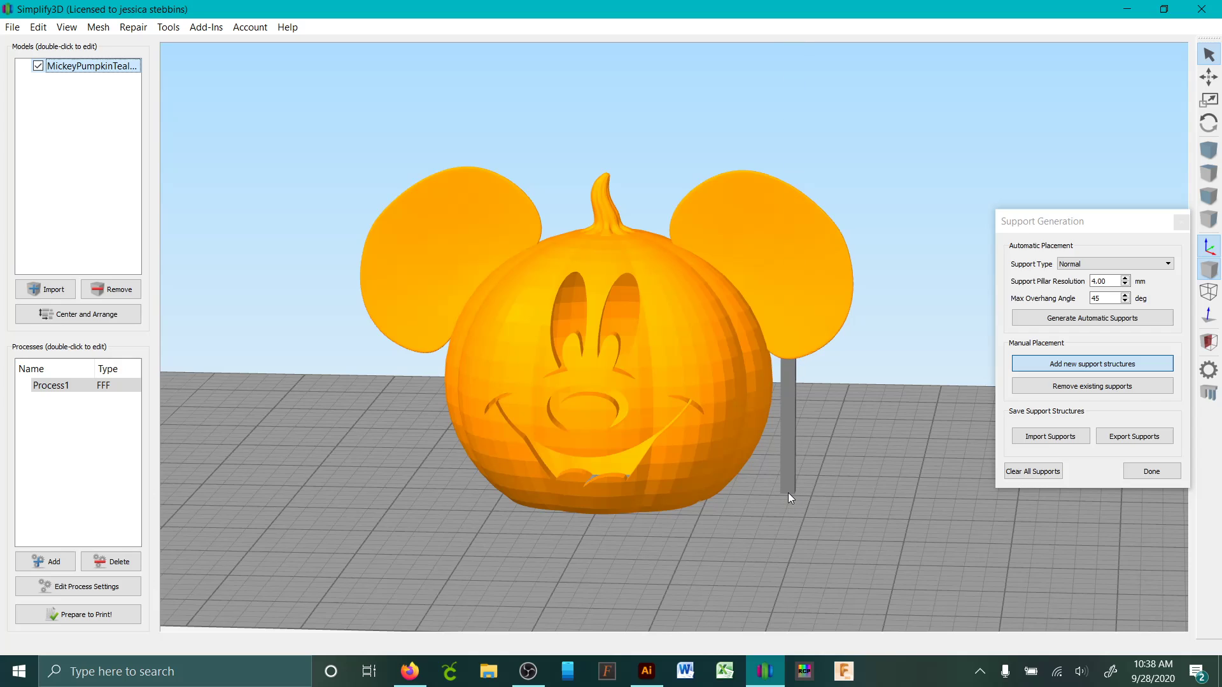
click(789, 493)
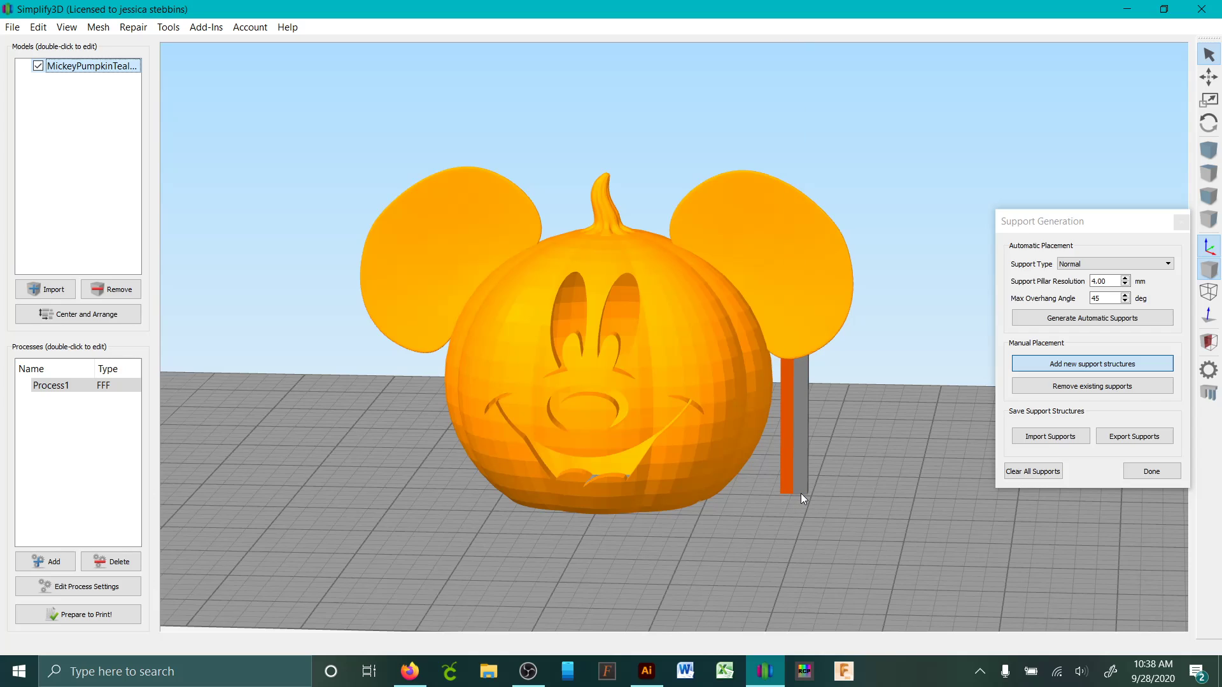
click(801, 494)
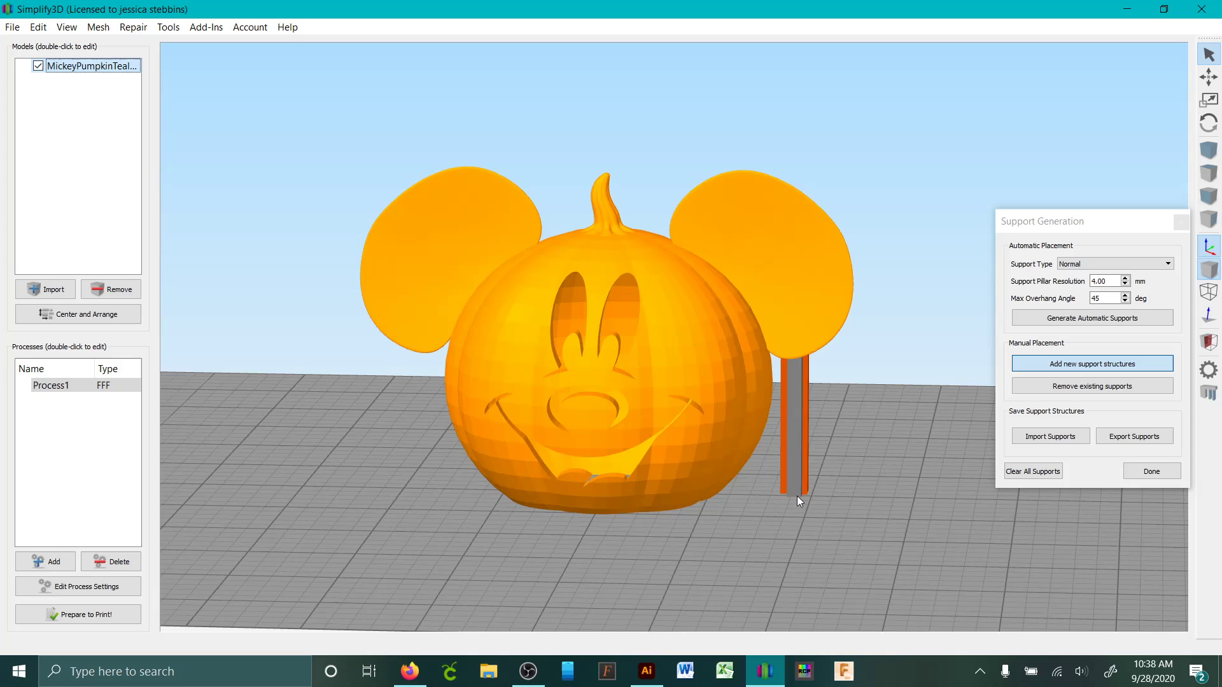
drag(784, 494, 487, 538)
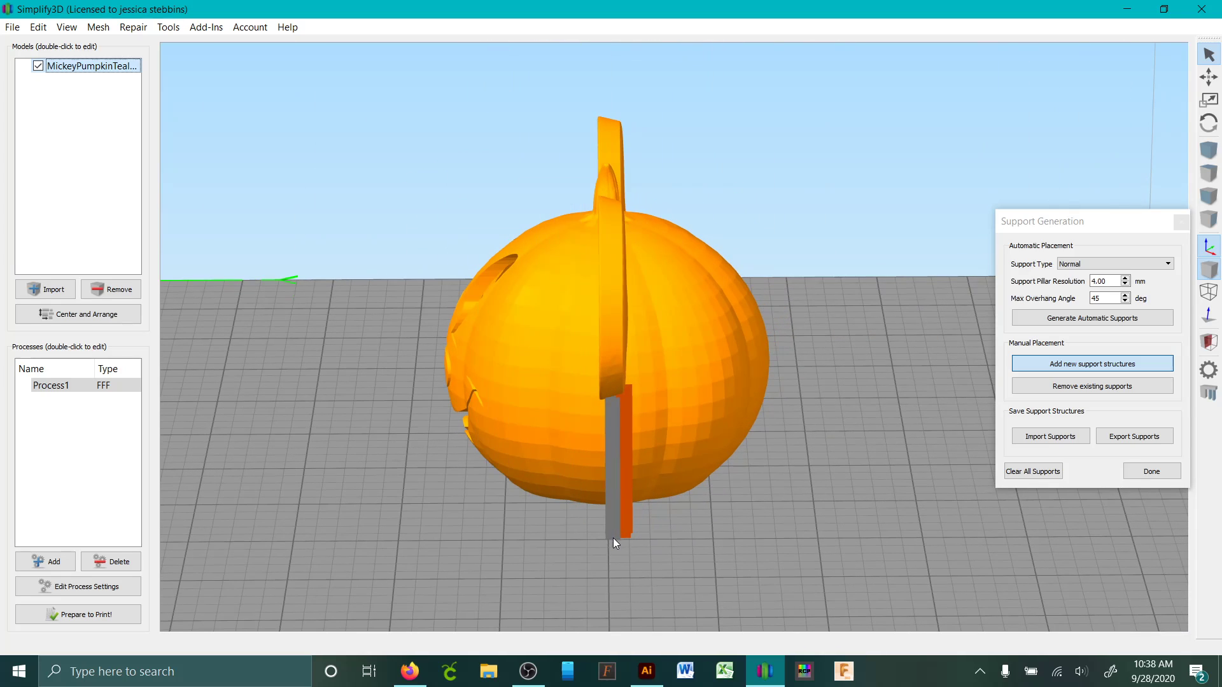
click(613, 540)
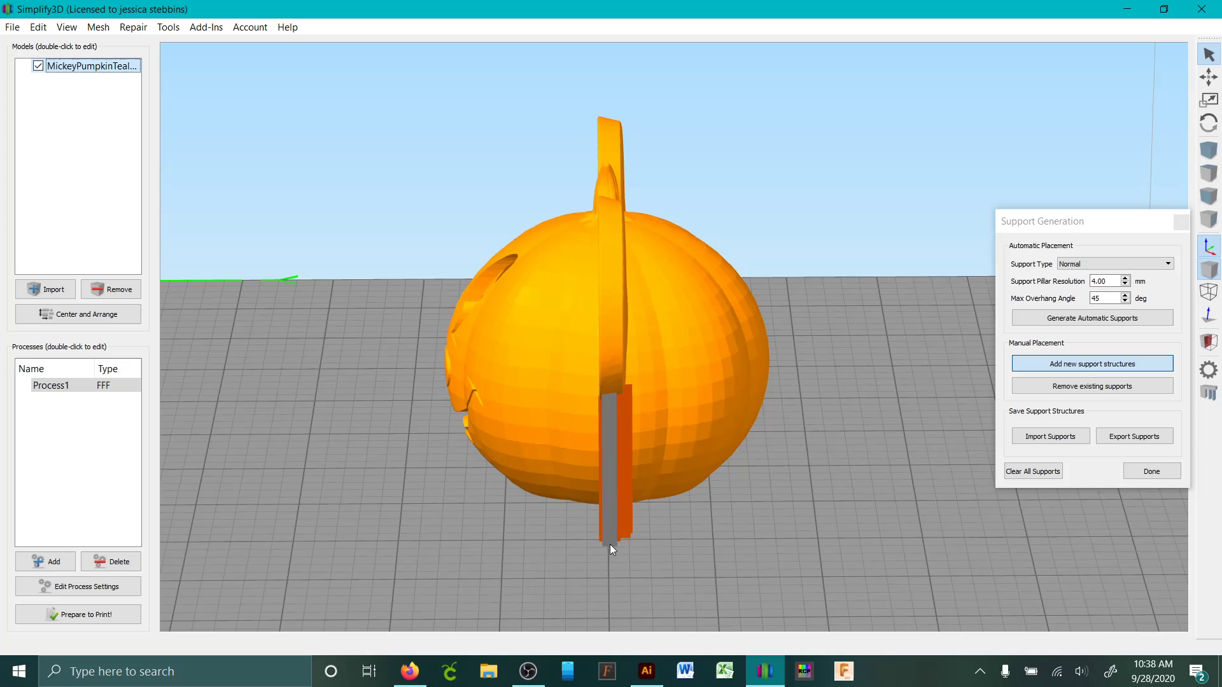
click(619, 543)
drag(497, 570, 842, 537)
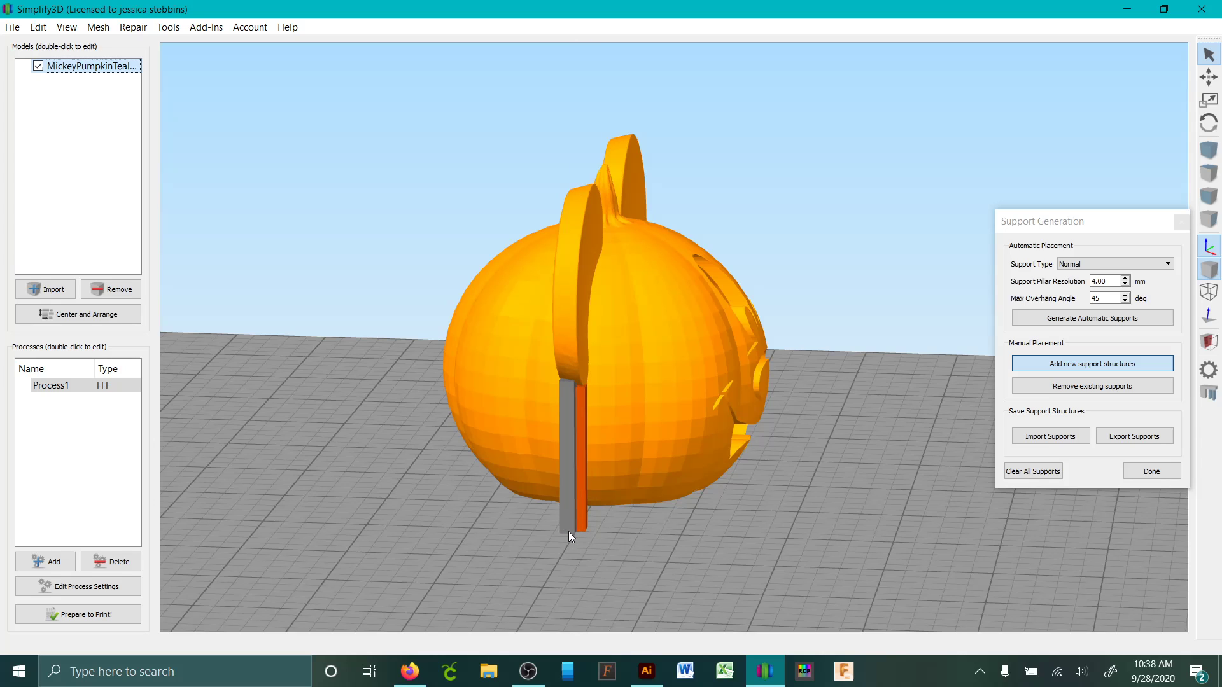
click(568, 530)
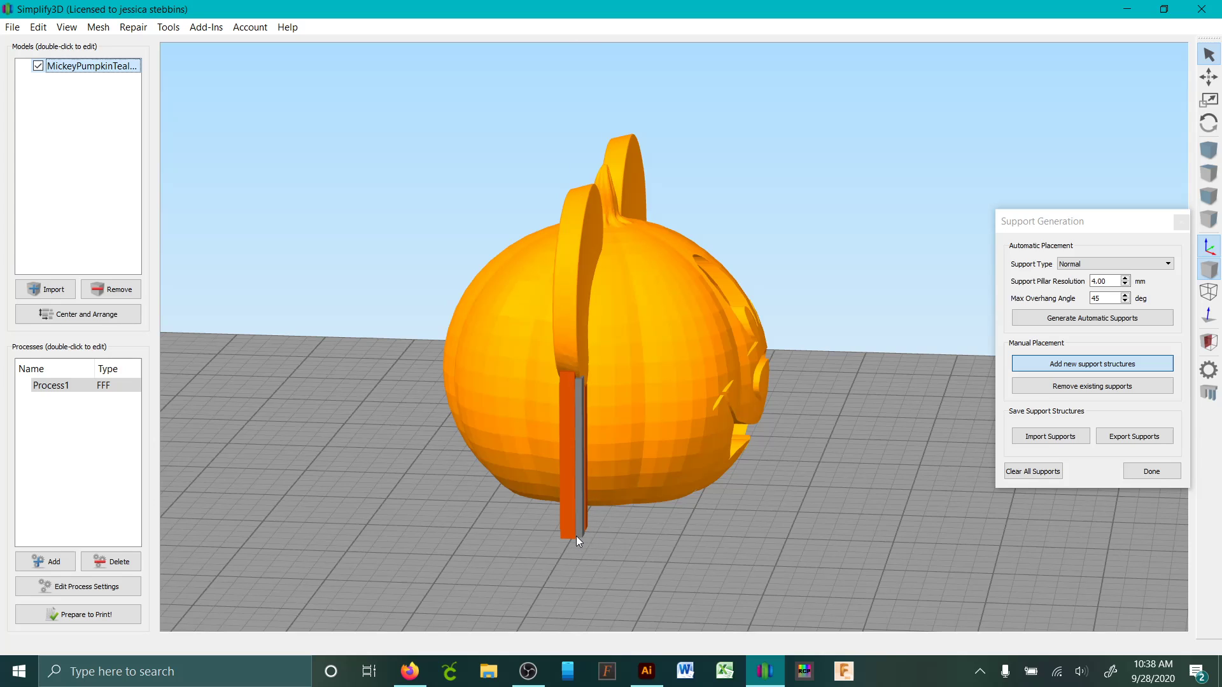
drag(564, 556, 784, 537)
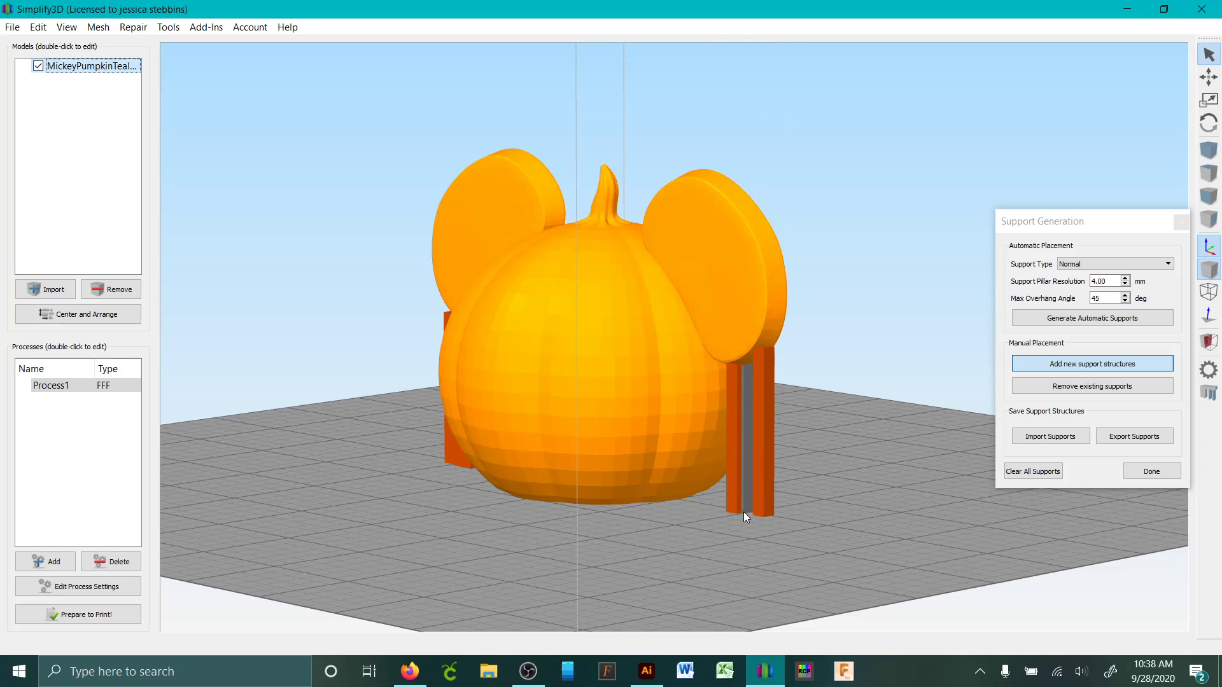
click(743, 512)
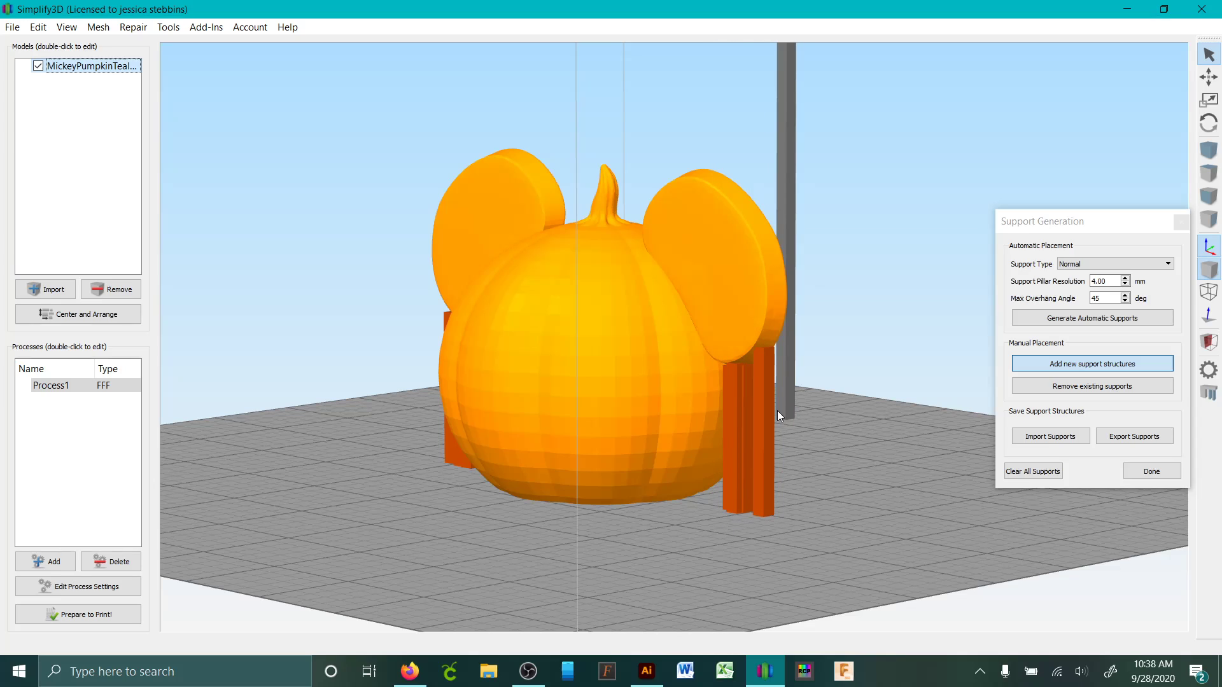
In Remove existing supports mode, delete the extra pillars under the left and right ears.
click(1047, 387)
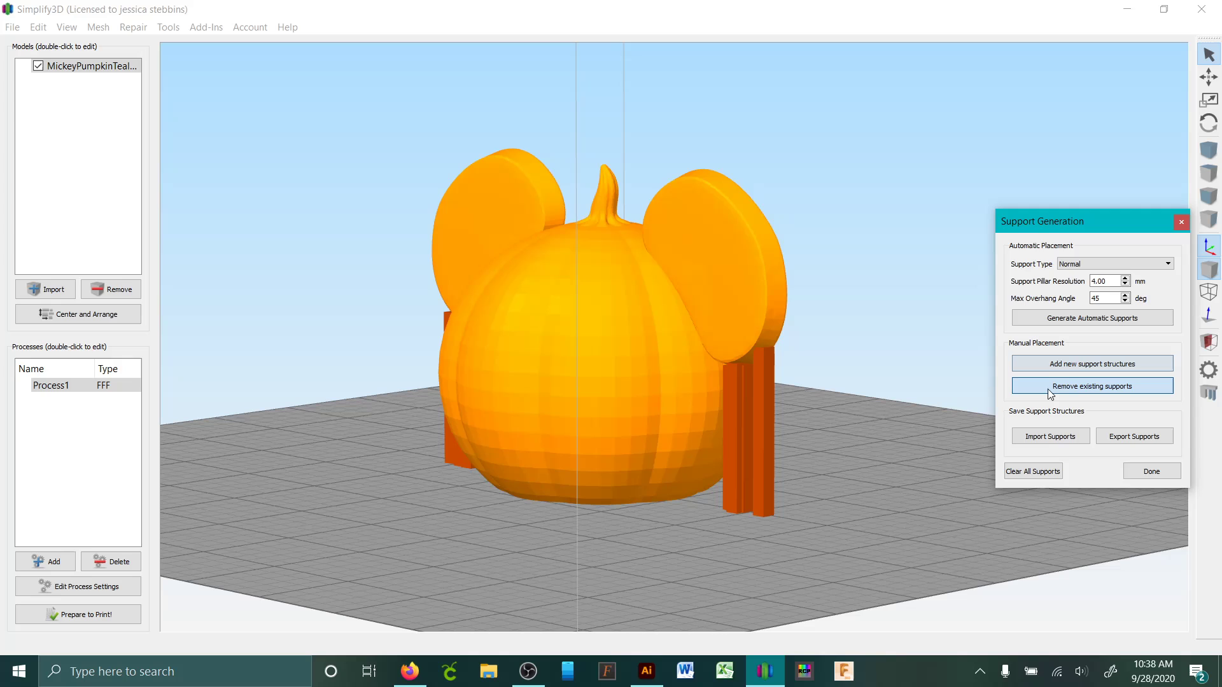
drag(762, 532, 365, 538)
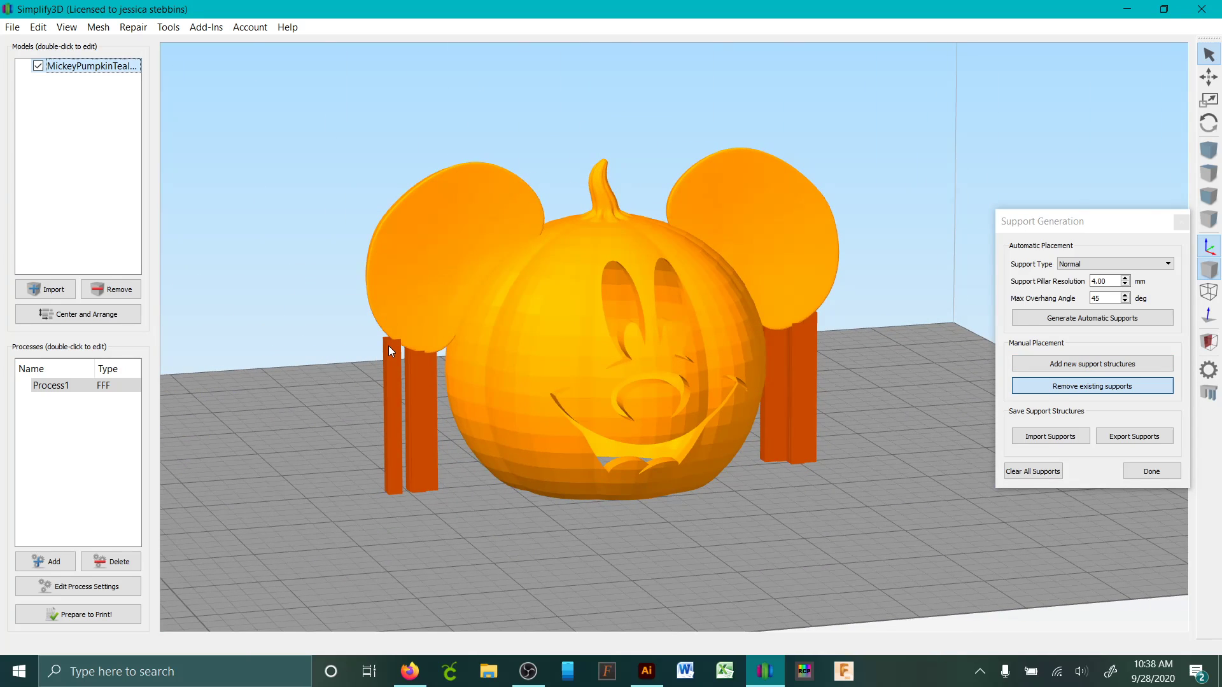
click(394, 382)
drag(639, 488, 986, 537)
click(823, 329)
Delete the narrow rear support pillar and check the remaining pillars from the side and back.
scroll(862, 468, up, 3)
drag(861, 468, 943, 472)
scroll(892, 423, up, 3)
drag(893, 429, 852, 469)
scroll(799, 356, up, 3)
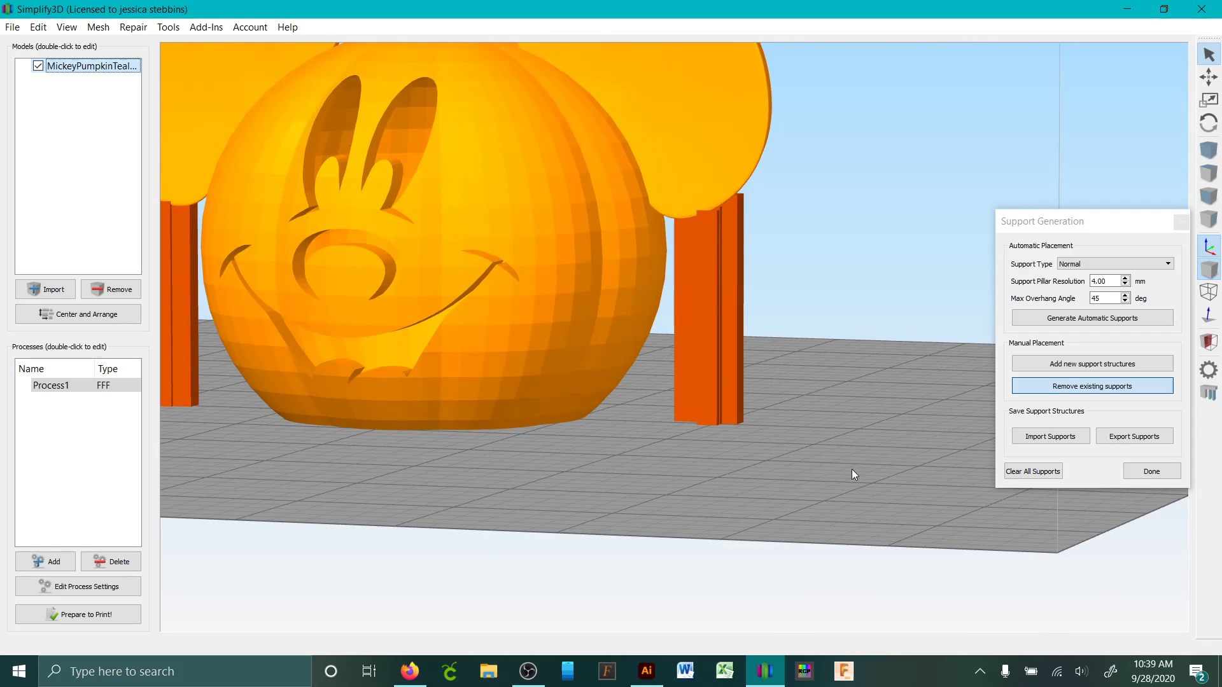
click(743, 198)
drag(742, 201, 815, 431)
scroll(795, 425, down, 5)
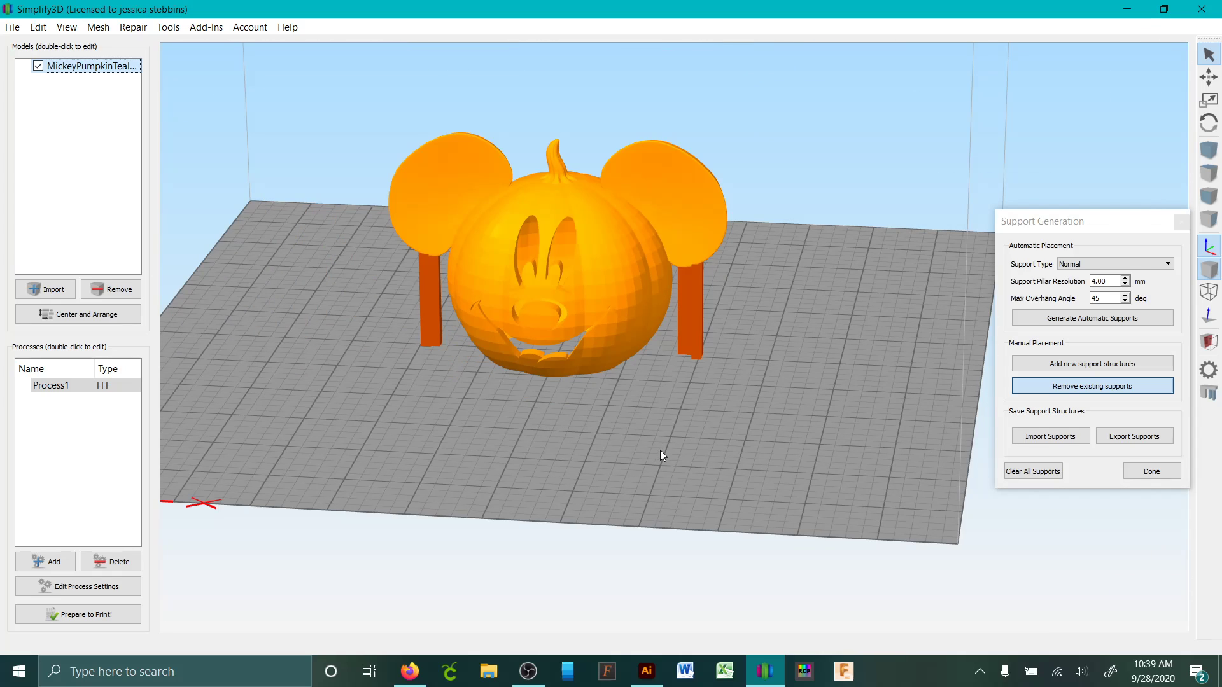
scroll(624, 398, up, 5)
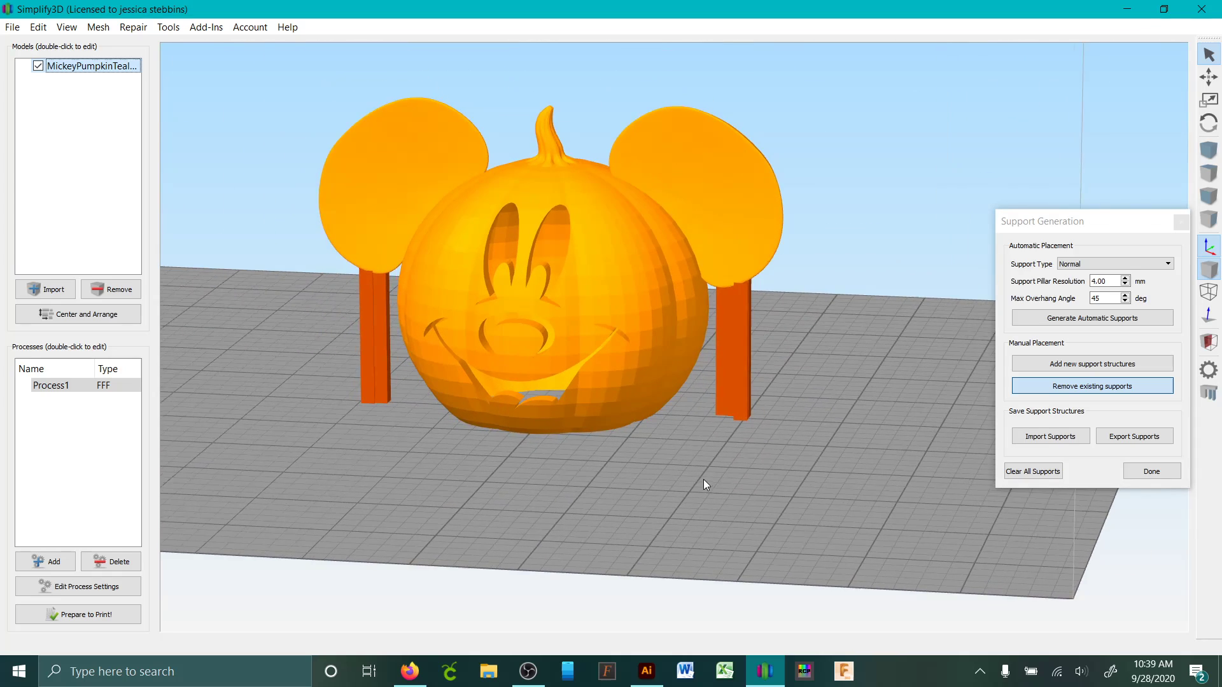
Check the two ear pillars from below, finish supports, and slice: 266 layers, 4 h 24 min, 52.40 g.
click(1092, 363)
drag(827, 551, 845, 505)
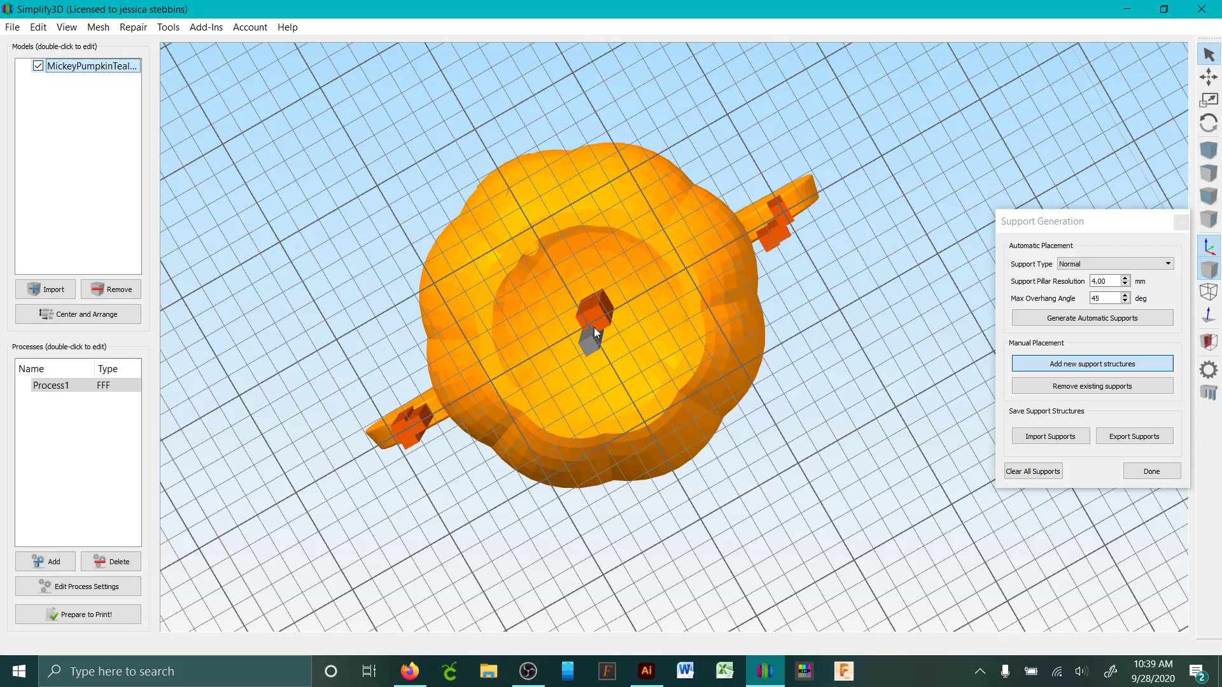
drag(854, 154, 1006, 430)
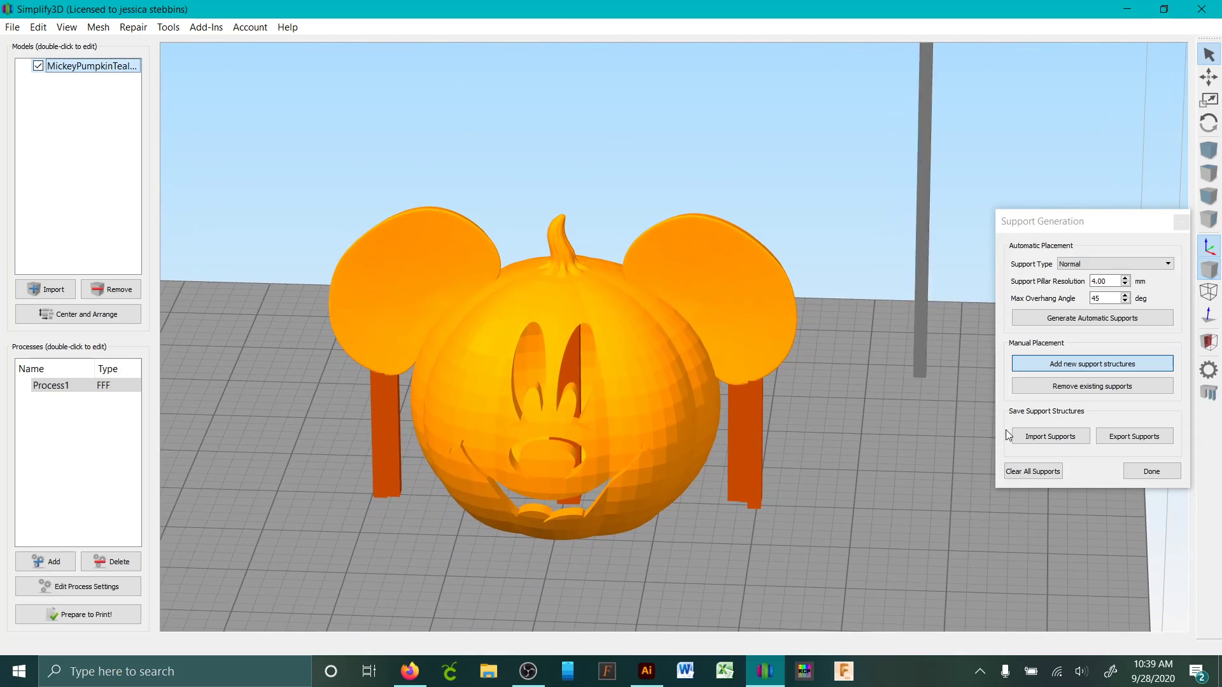
click(1152, 471)
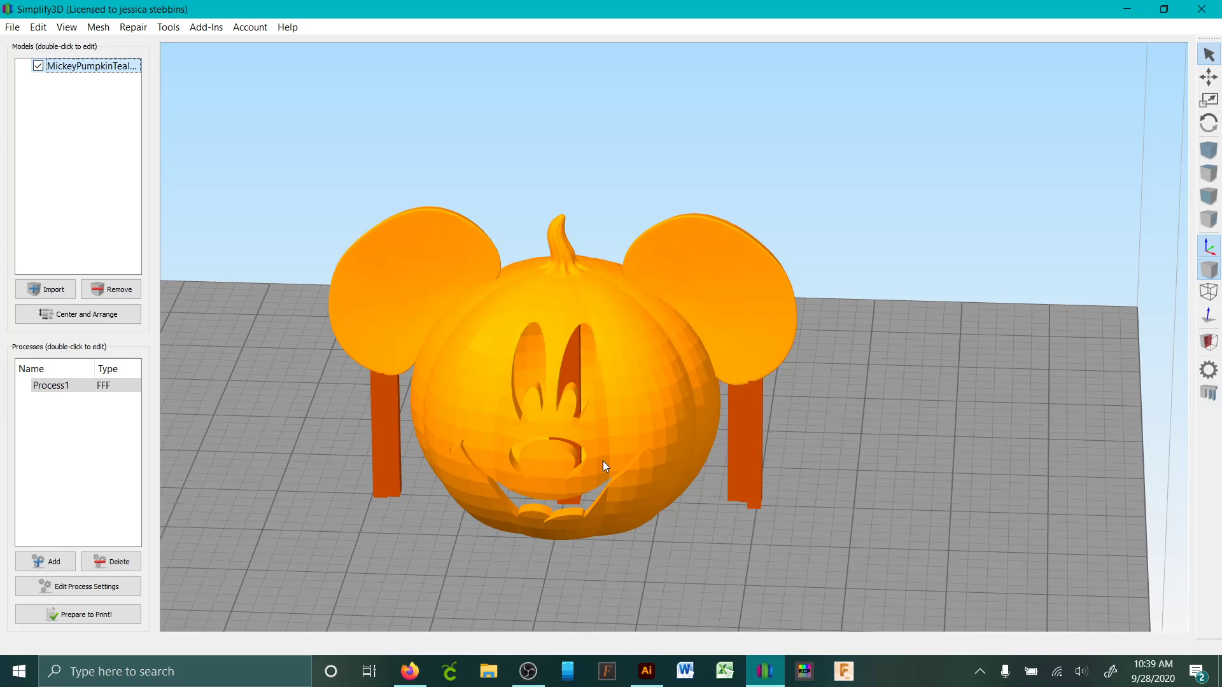
click(131, 614)
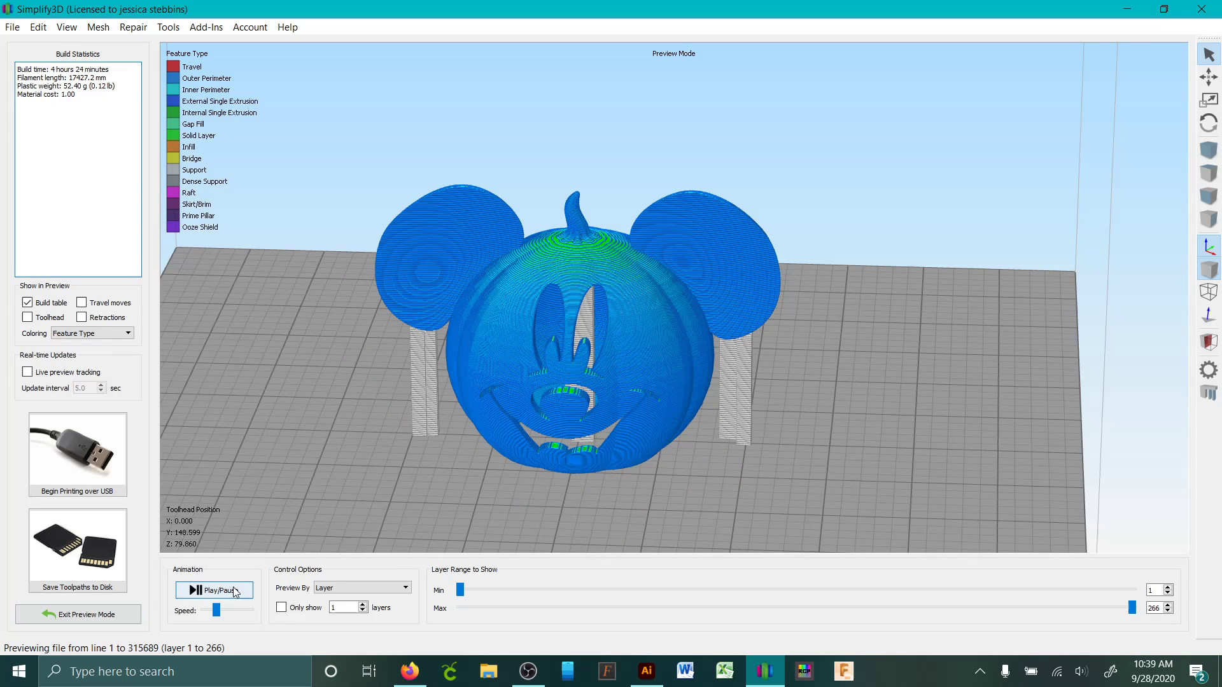
Play the preview by Line at maximum speed, then set Preview By back to Layer.
click(325, 591)
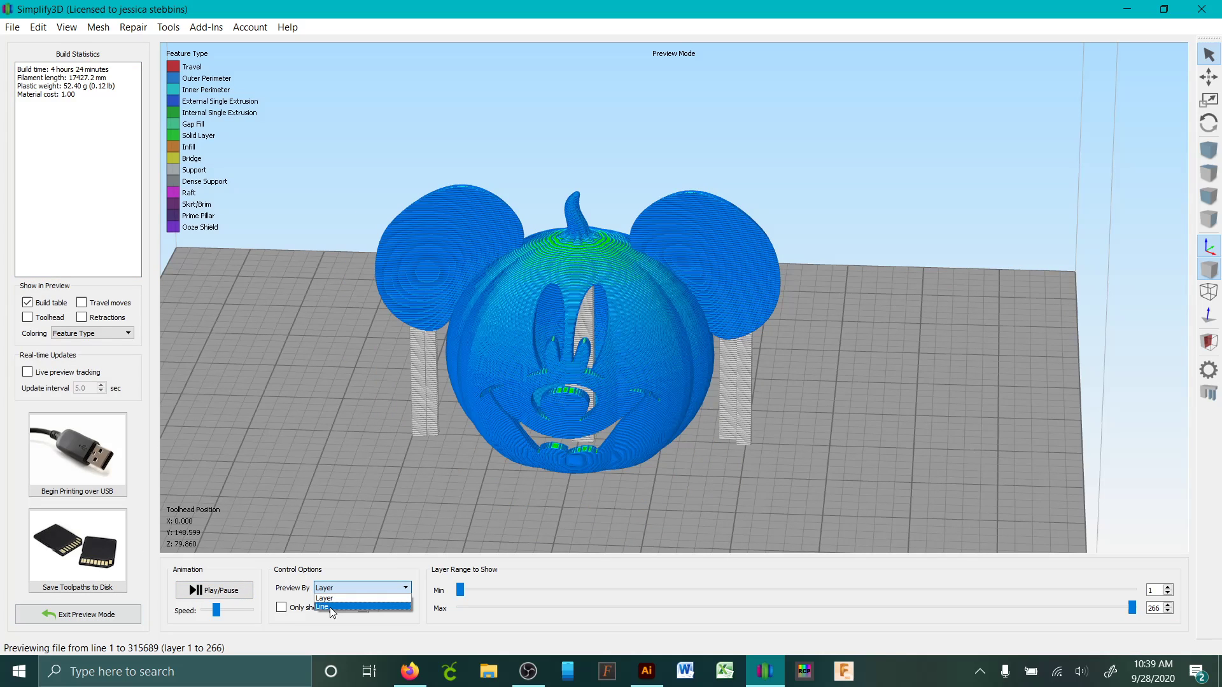
click(330, 608)
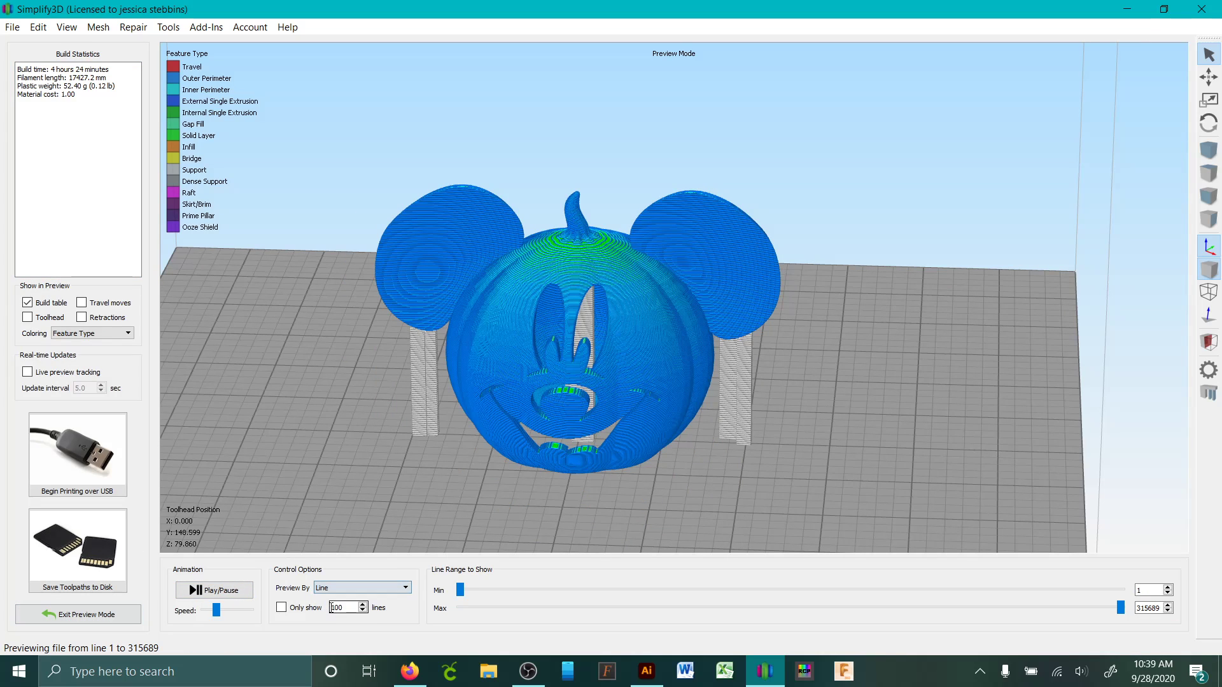
click(212, 591)
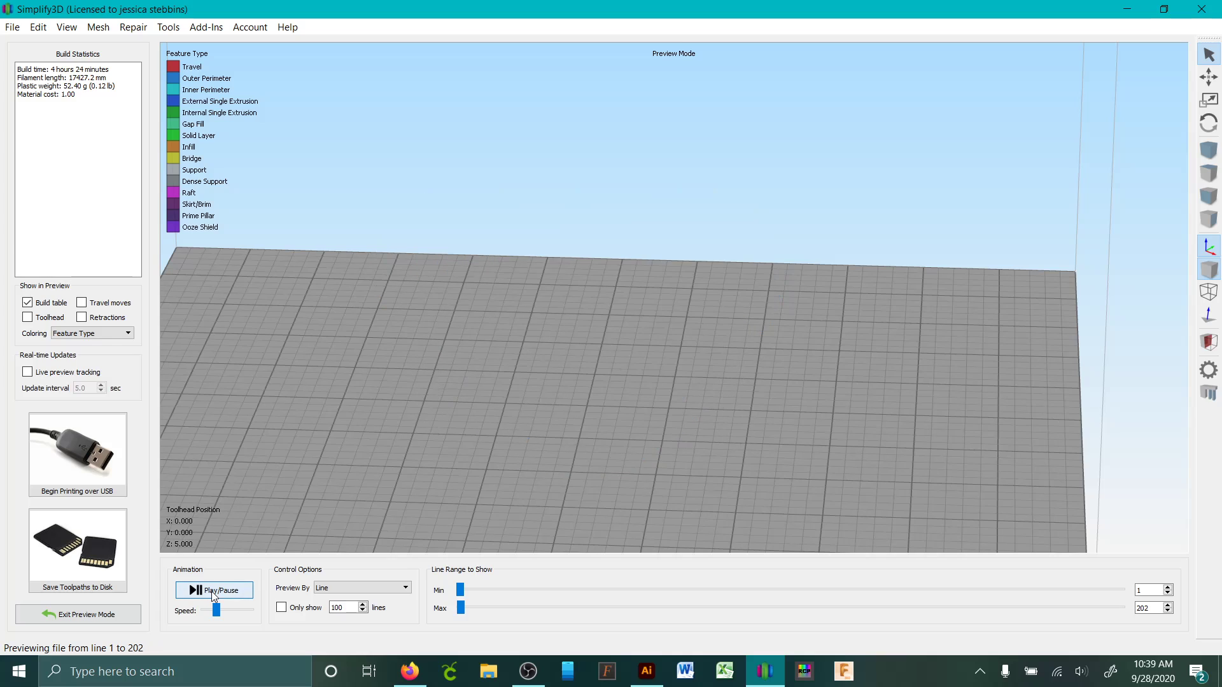
click(239, 615)
scroll(570, 487, down, 3)
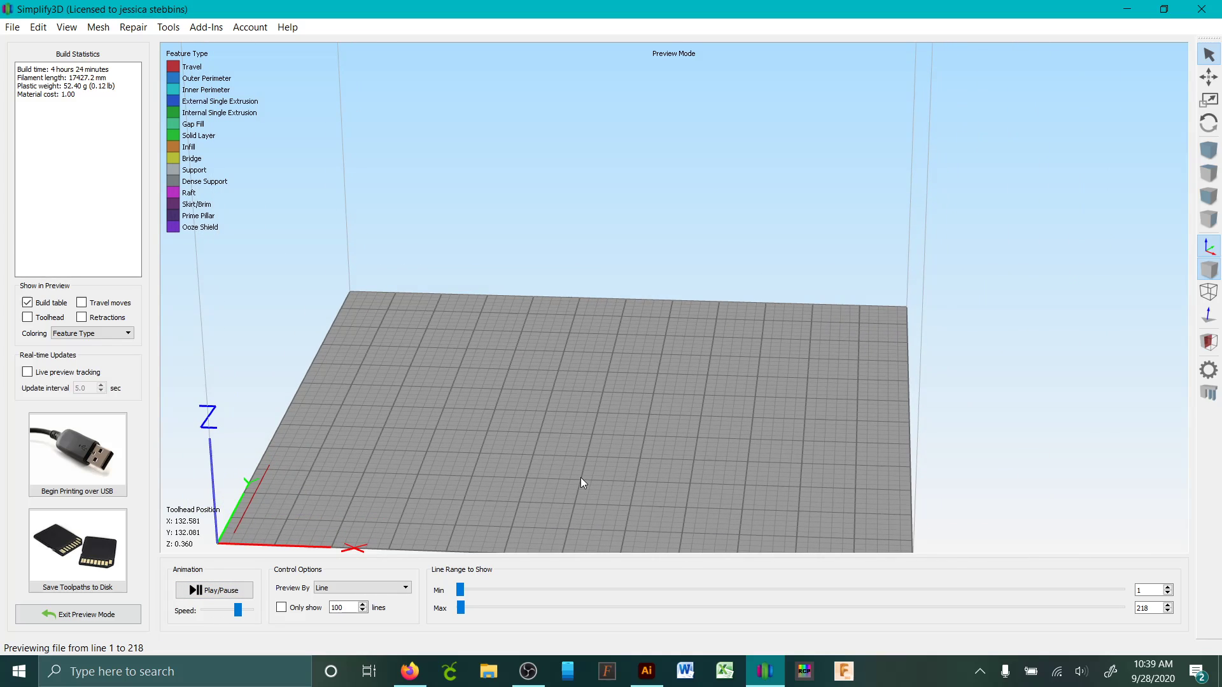
scroll(509, 515, up, 2)
drag(238, 610, 262, 612)
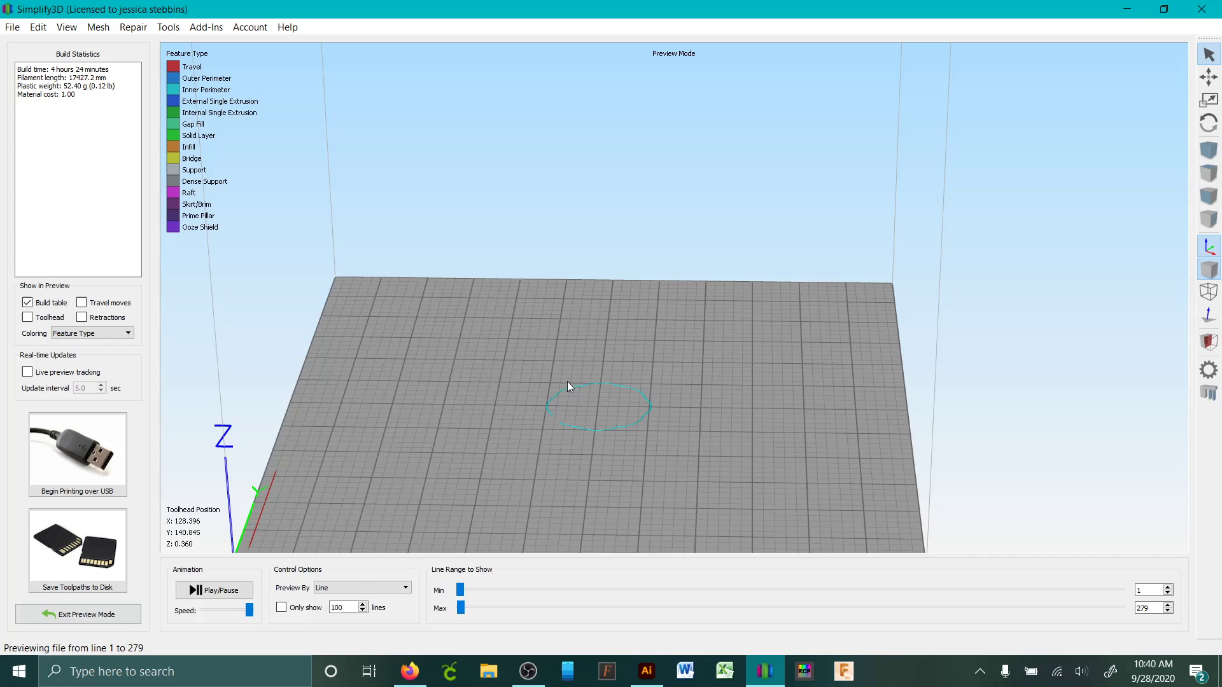
click(349, 588)
click(348, 599)
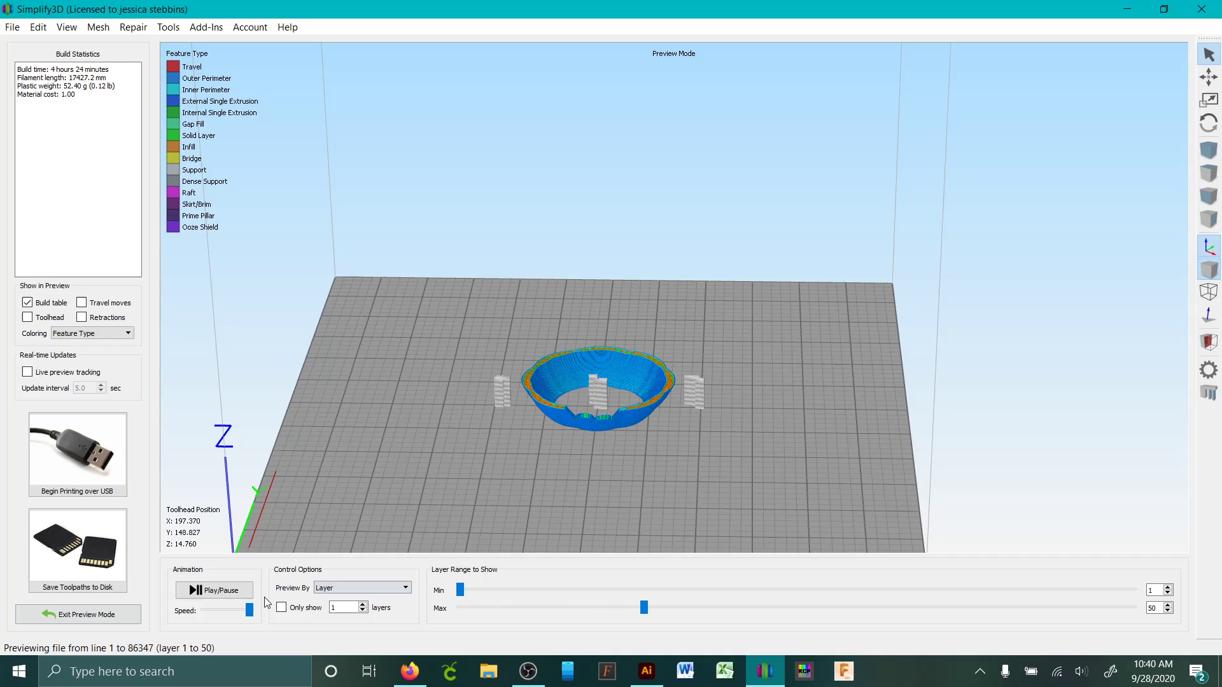
Slow the playback, orbit as the pumpkin builds to layer 158, then set Max layer back to 50.
drag(249, 611, 214, 611)
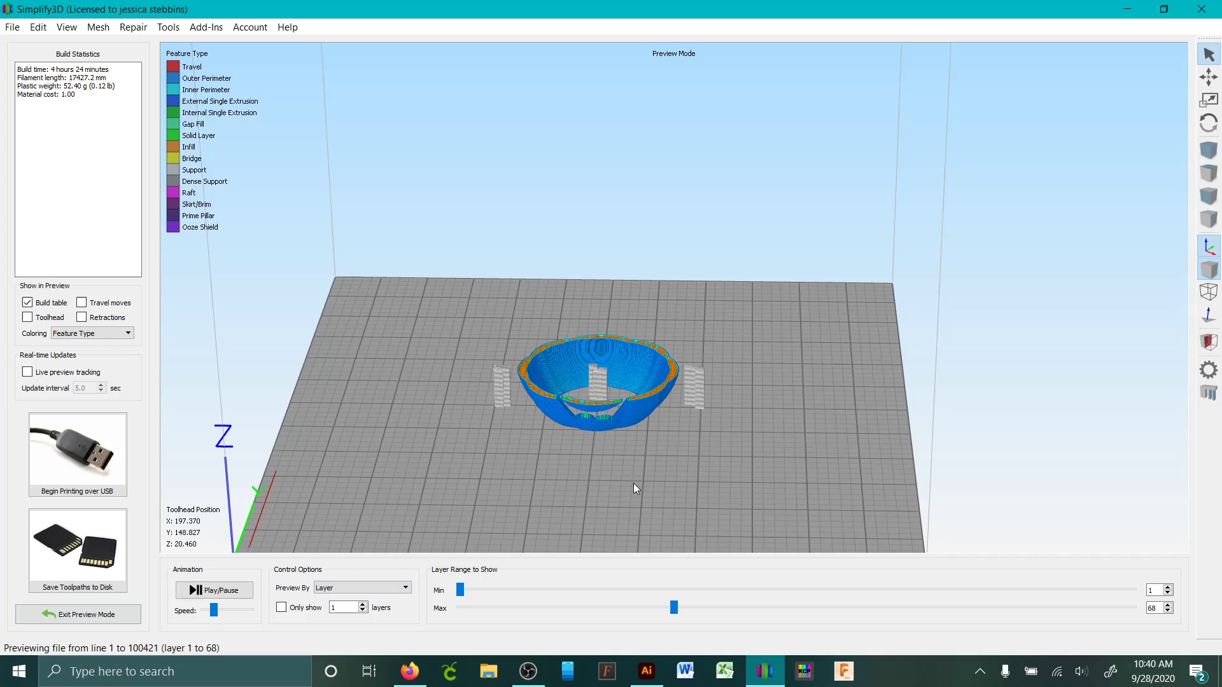
drag(633, 483, 624, 407)
scroll(654, 454, up, 2)
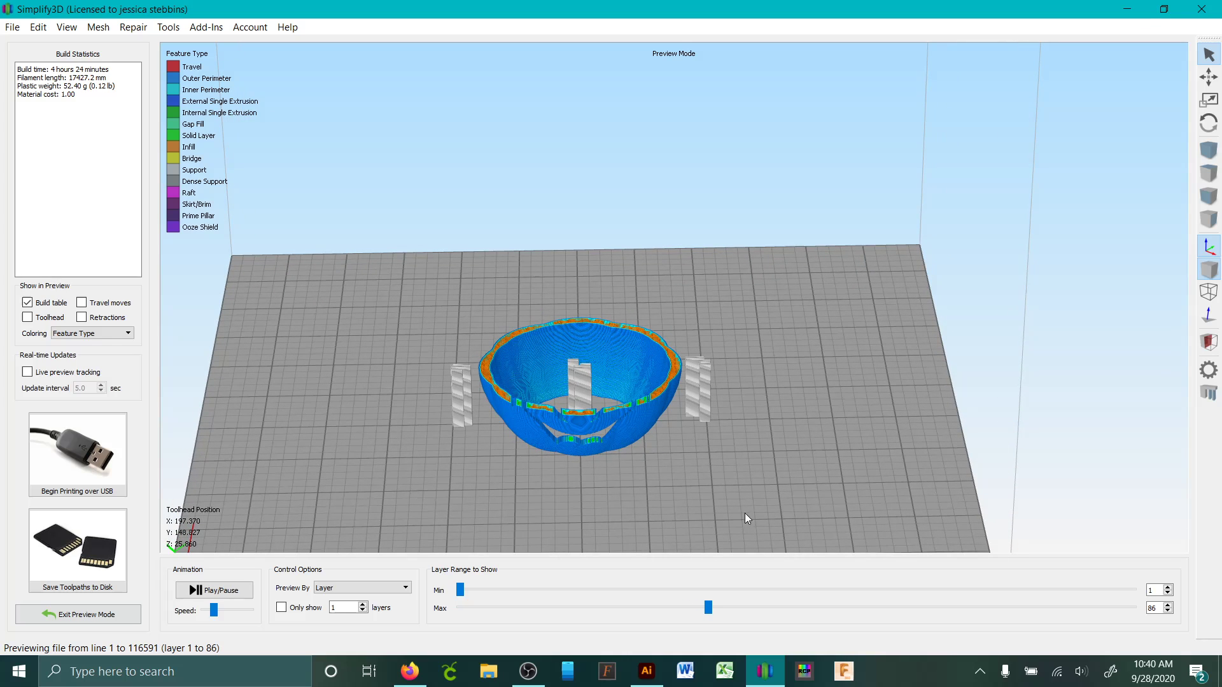
drag(745, 513, 743, 390)
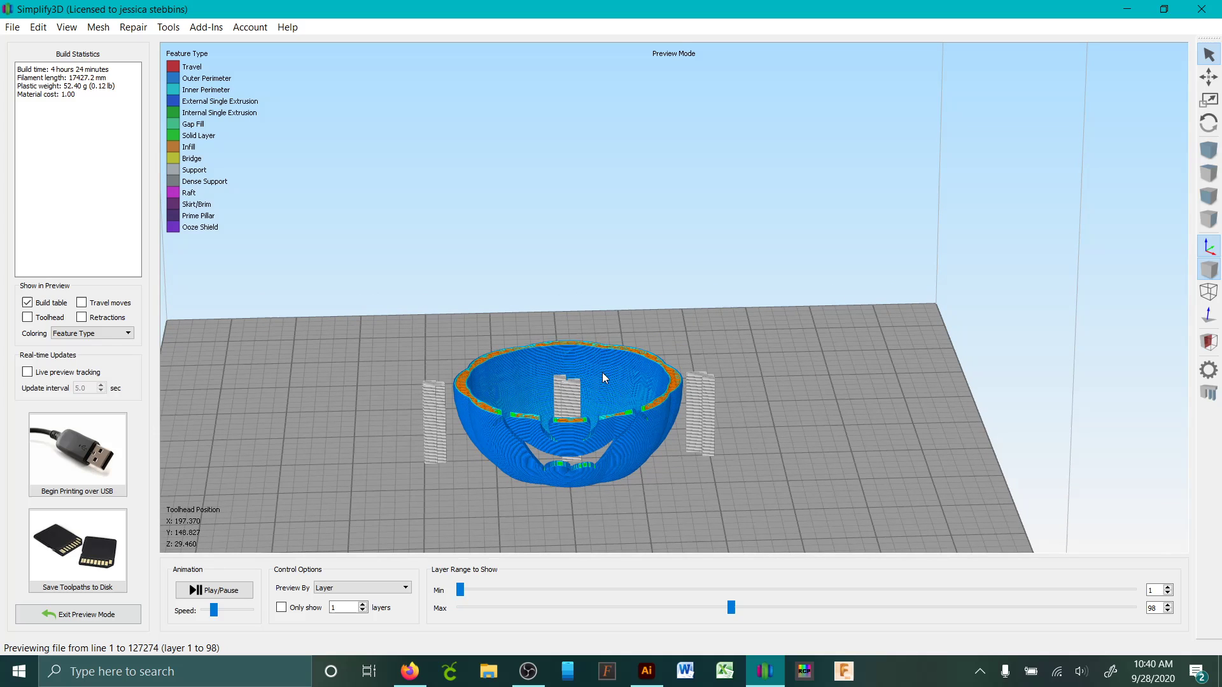
drag(779, 457, 761, 443)
scroll(748, 402, up, 3)
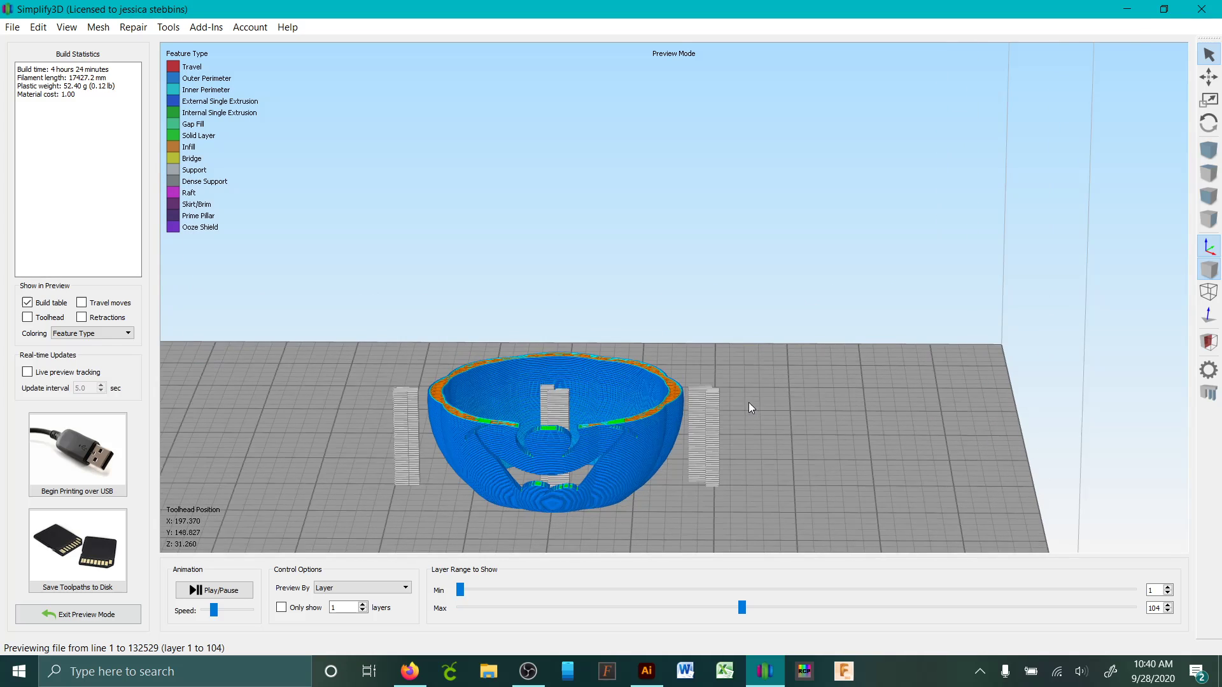
drag(841, 451, 835, 436)
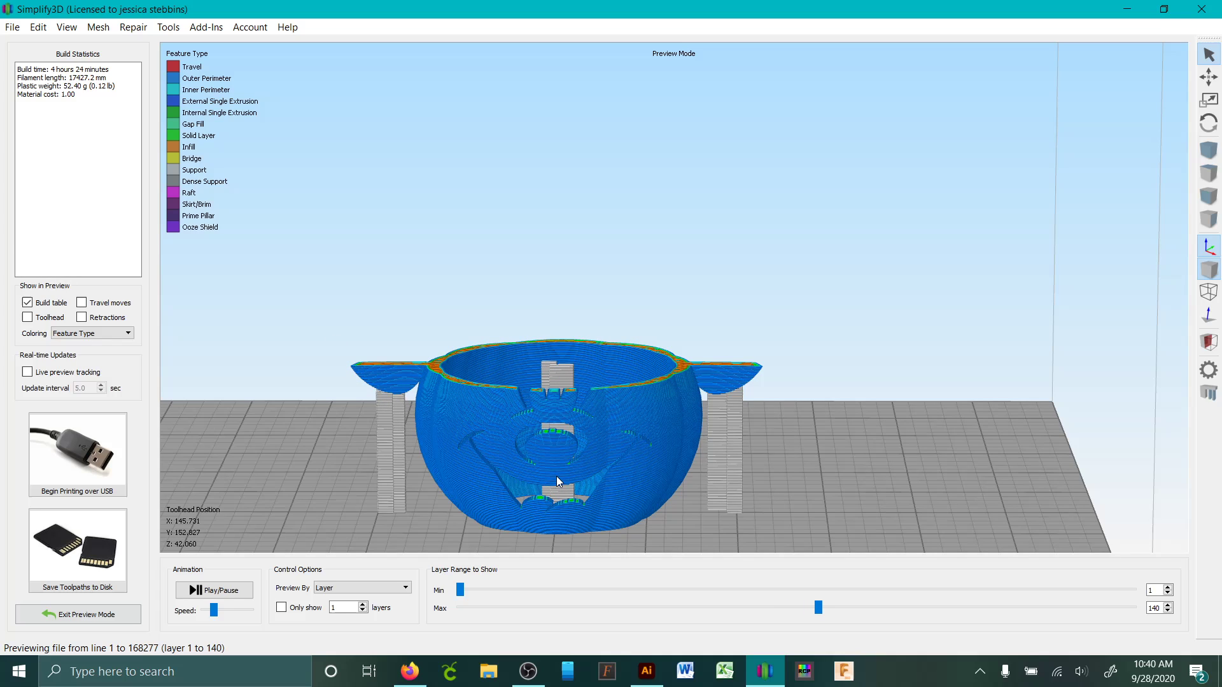
scroll(553, 493, up, 3)
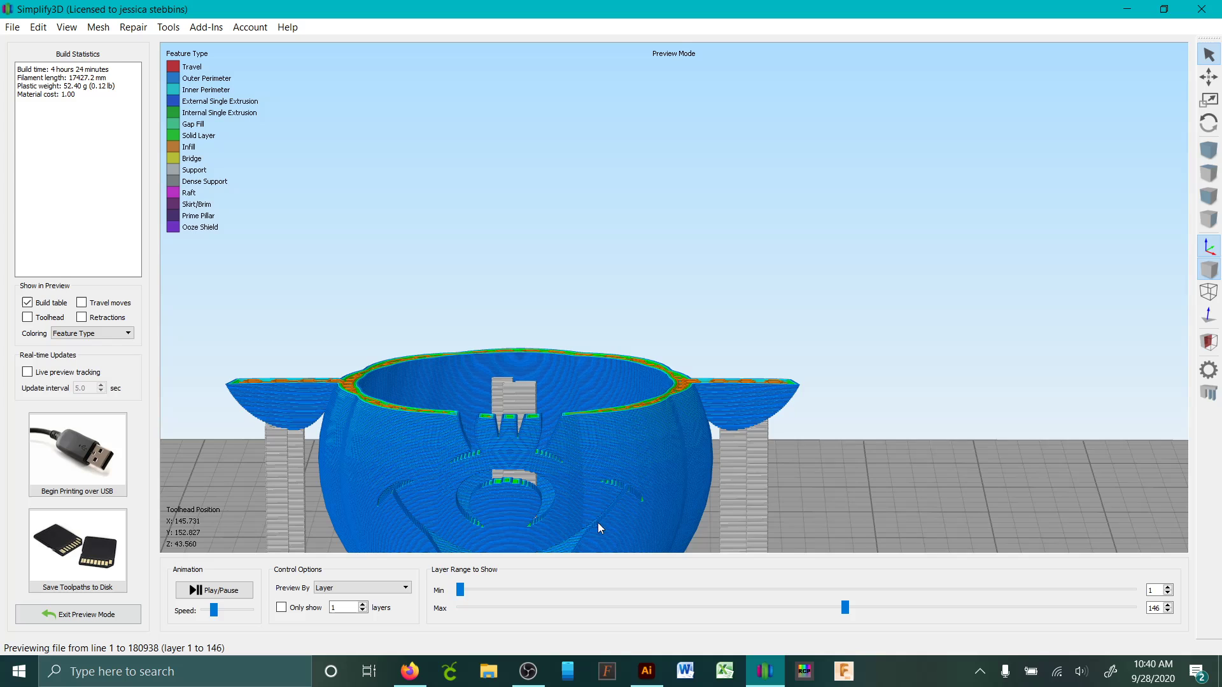
drag(768, 482, 643, 502)
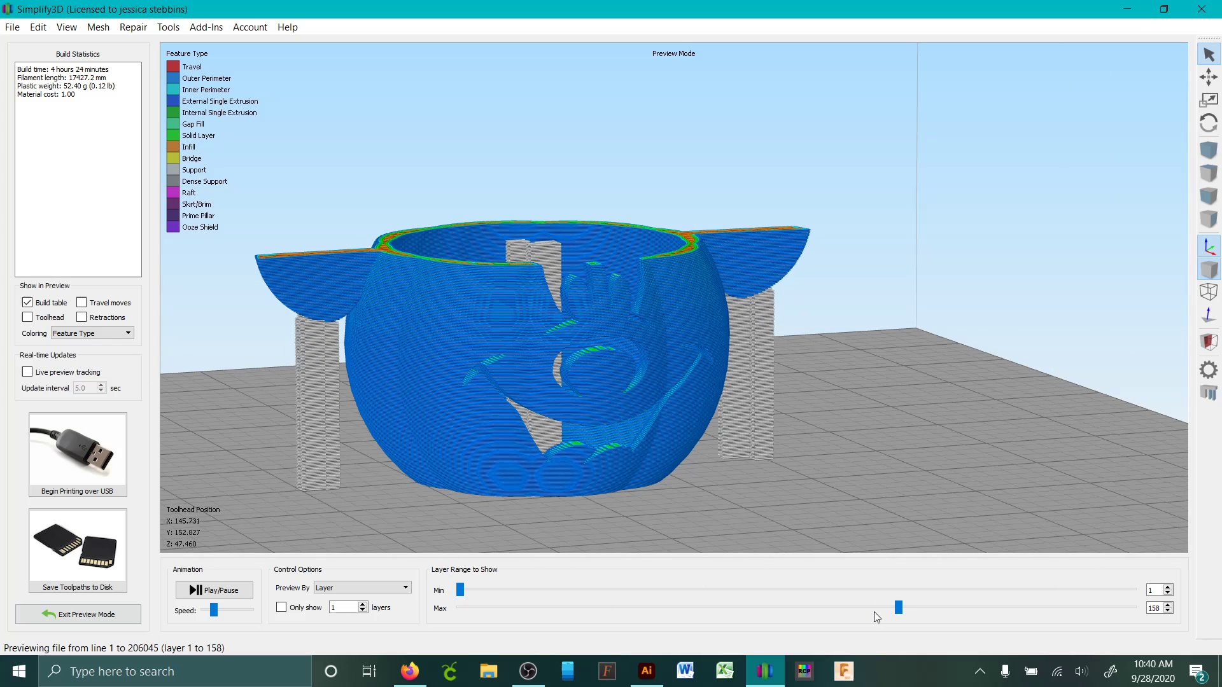
drag(911, 607, 641, 620)
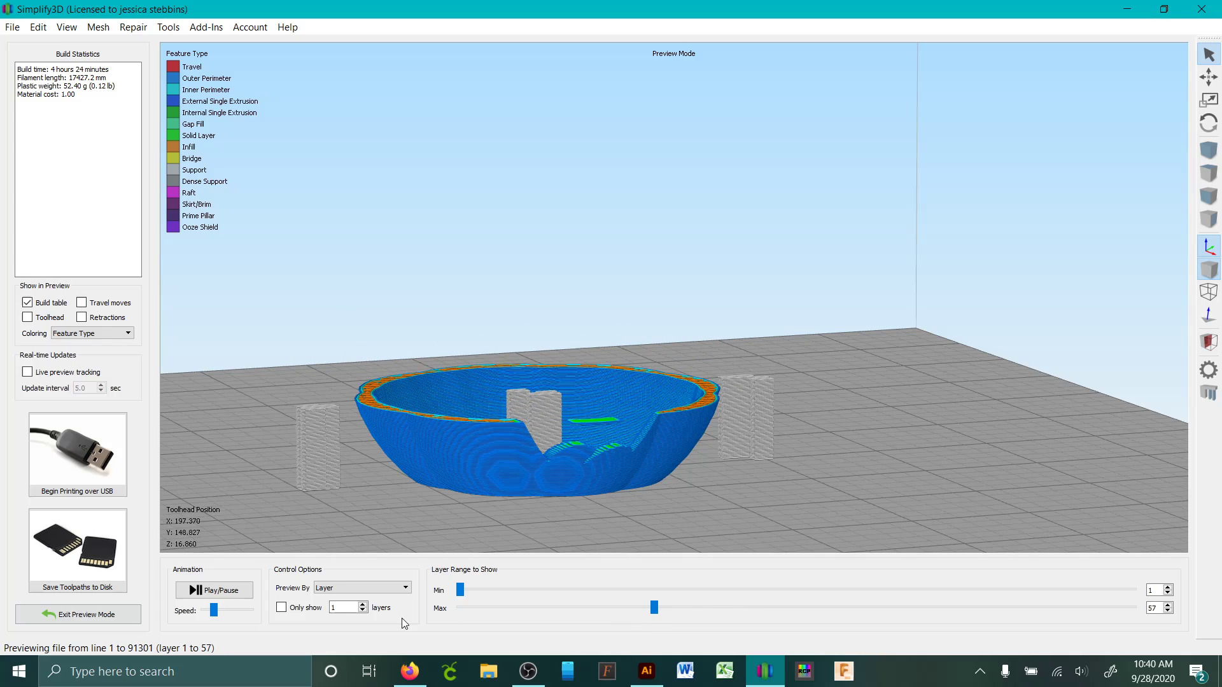
Pause playback, orbit around the bowl, and raise the Max layer slider from 59 to 185.
click(245, 592)
scroll(676, 505, up, 5)
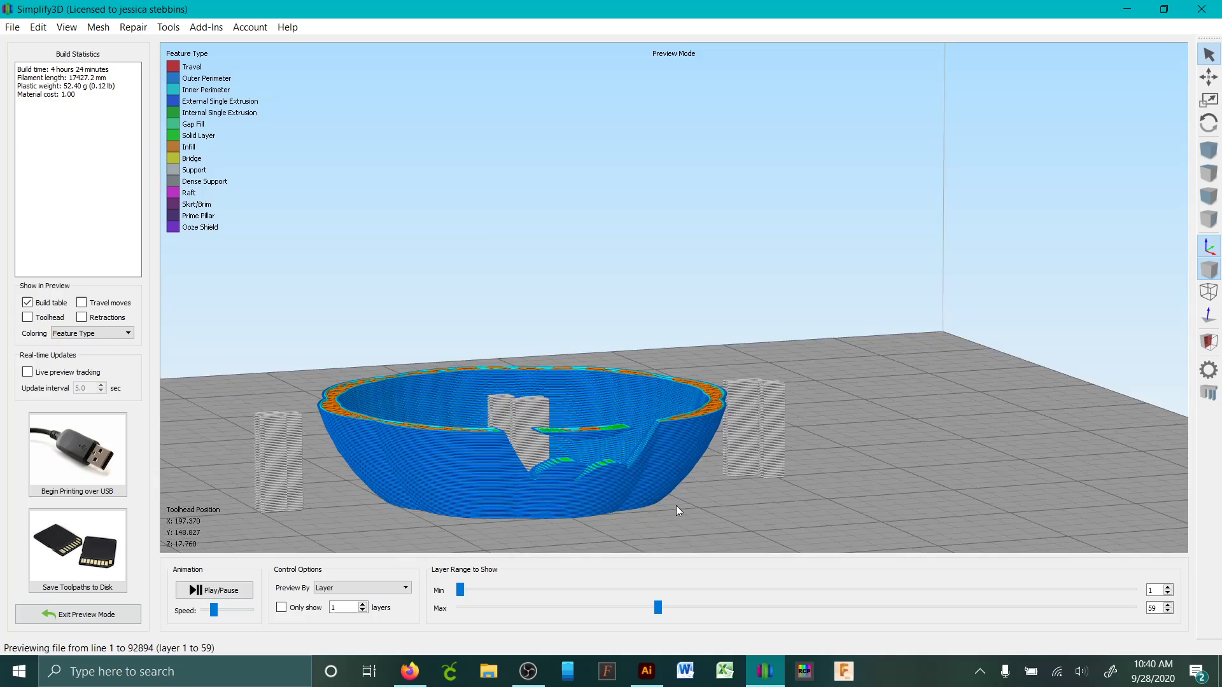
scroll(571, 392, up, 8)
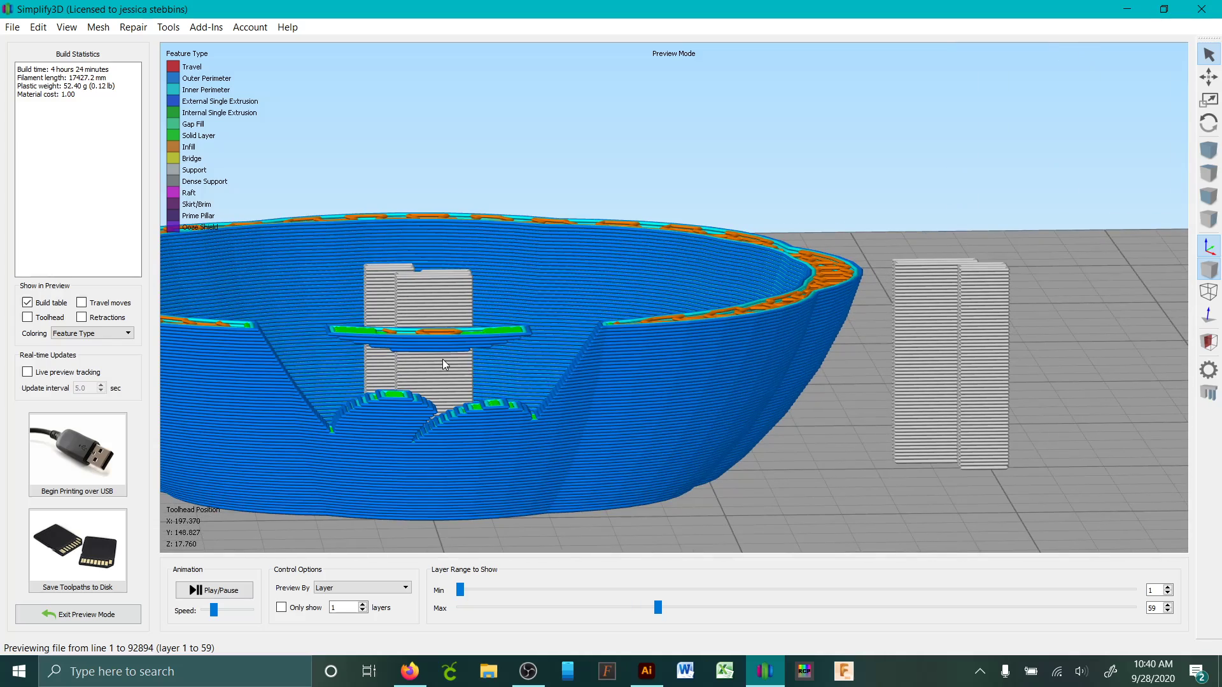
drag(558, 391, 674, 328)
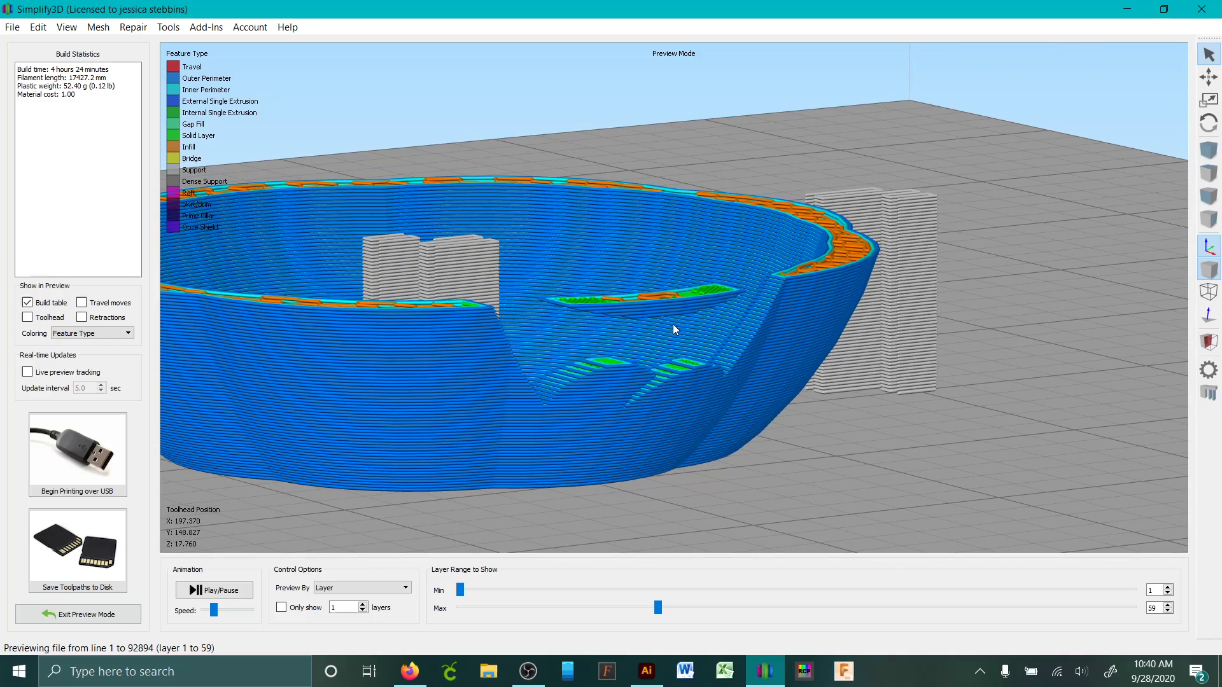
drag(723, 480, 643, 369)
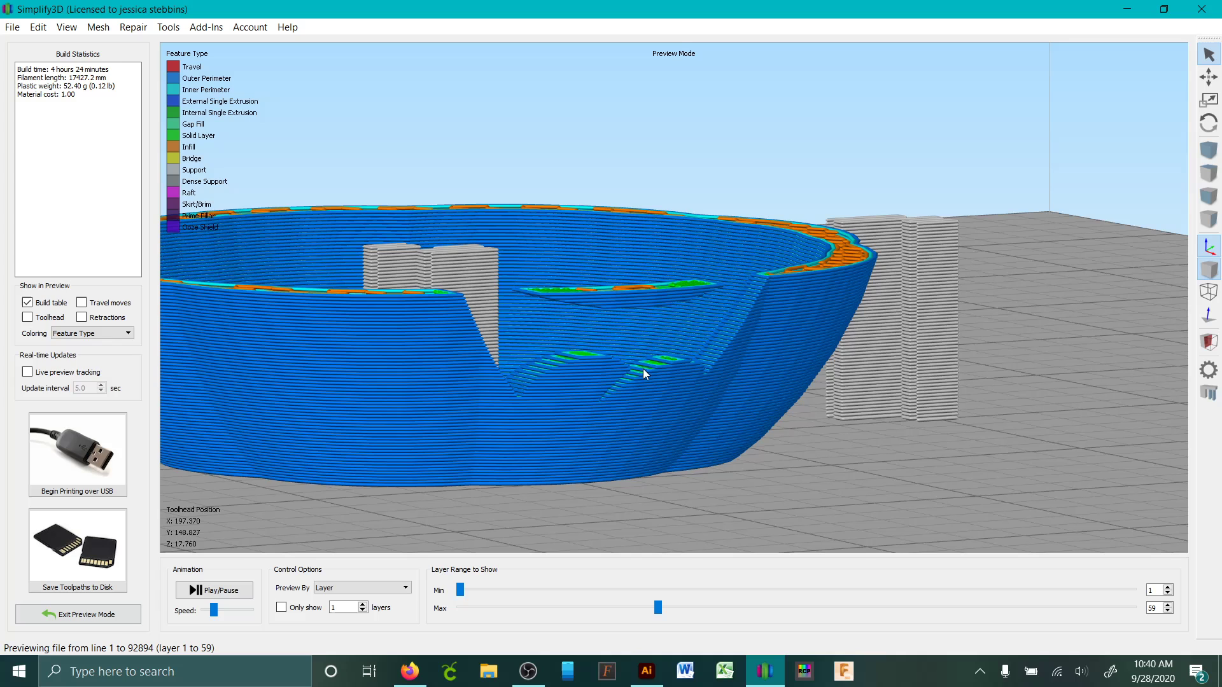
scroll(738, 503, down, 5)
drag(820, 464, 700, 484)
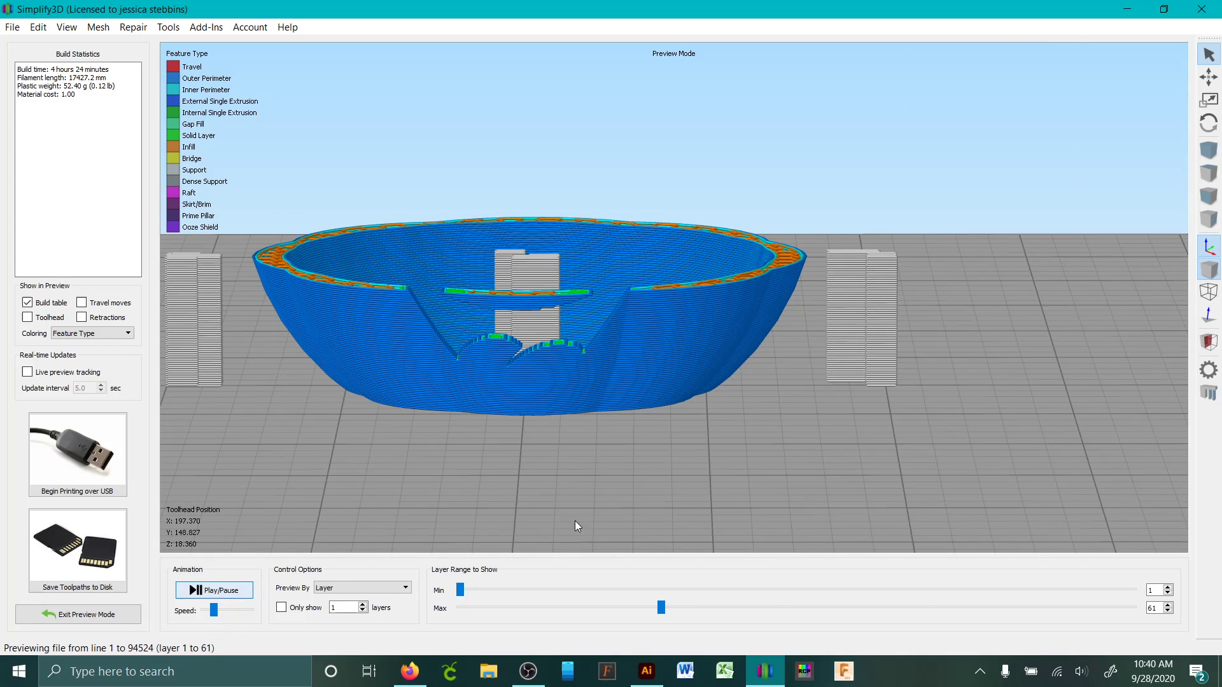
scroll(598, 490, down, 4)
drag(662, 407, 628, 349)
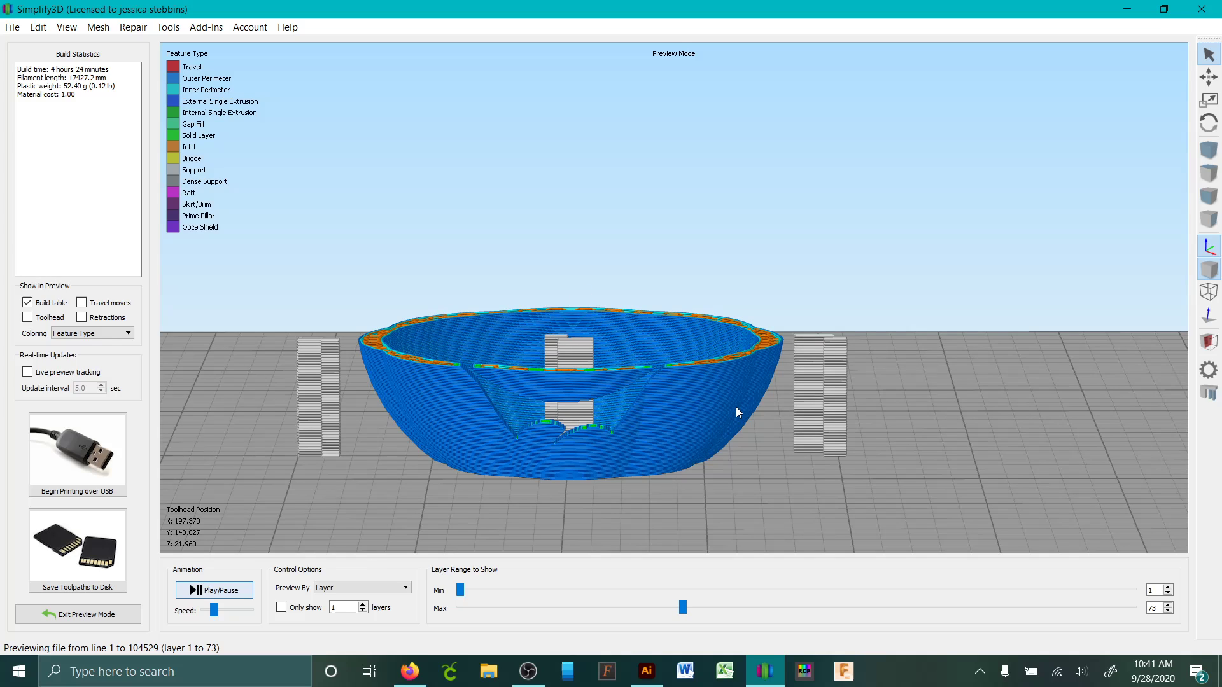
scroll(696, 360, up, 2)
drag(709, 391, 728, 587)
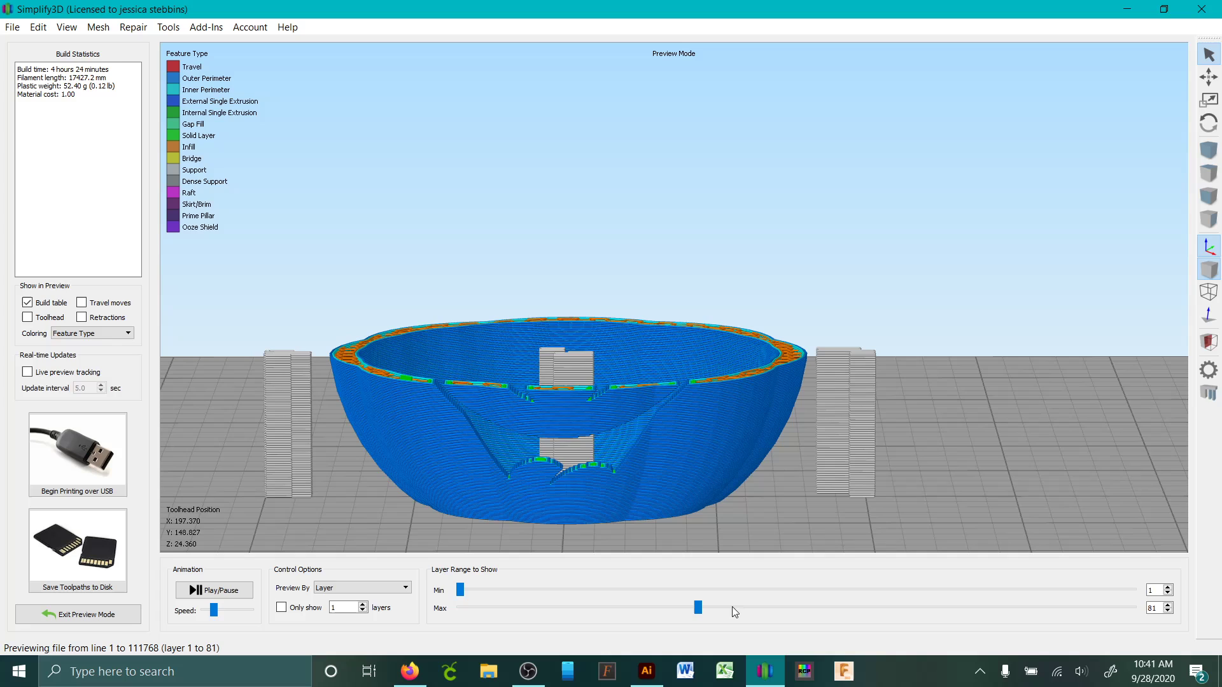
drag(705, 609, 1003, 583)
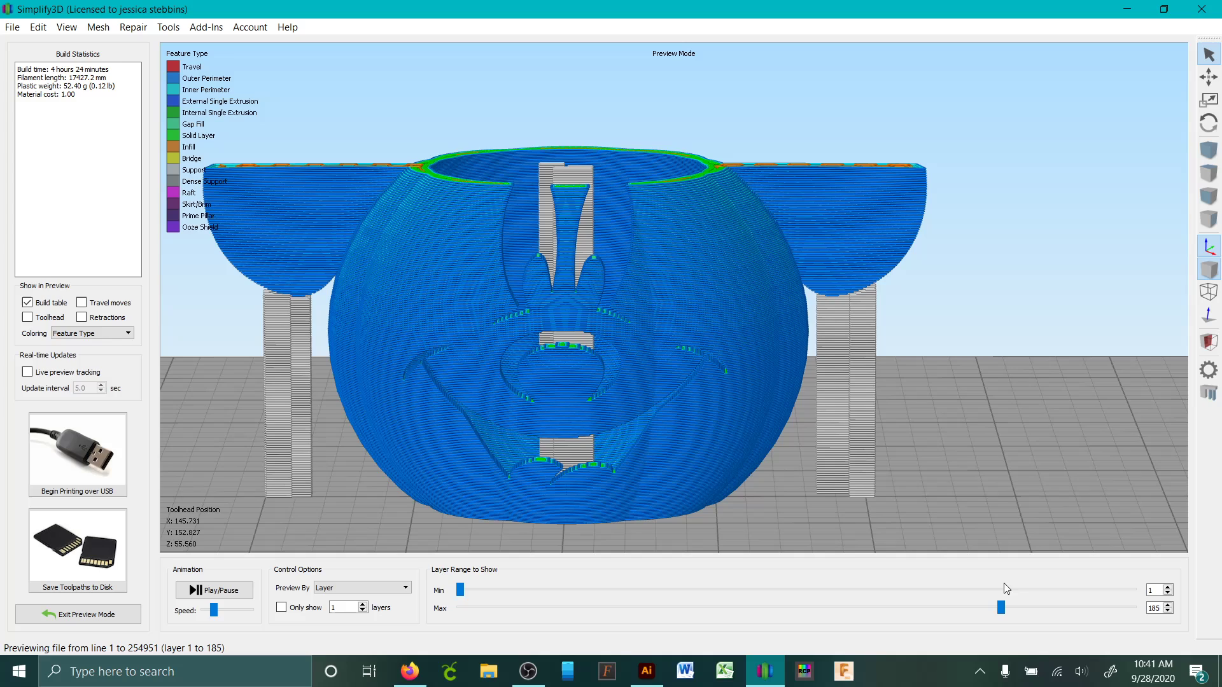
Orbit onto the rim and extend the layer preview to about layer 194.
scroll(566, 355, up, 3)
drag(563, 353, 528, 329)
drag(578, 238, 490, 313)
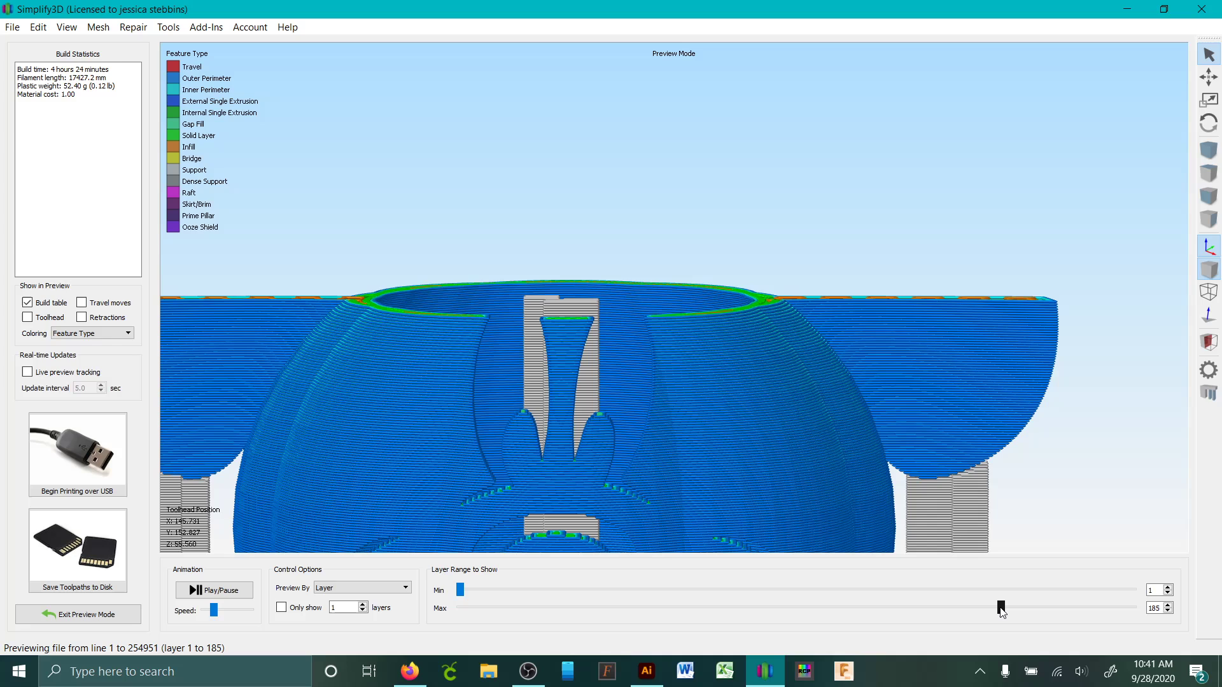
drag(1006, 611, 1022, 613)
scroll(516, 369, up, 5)
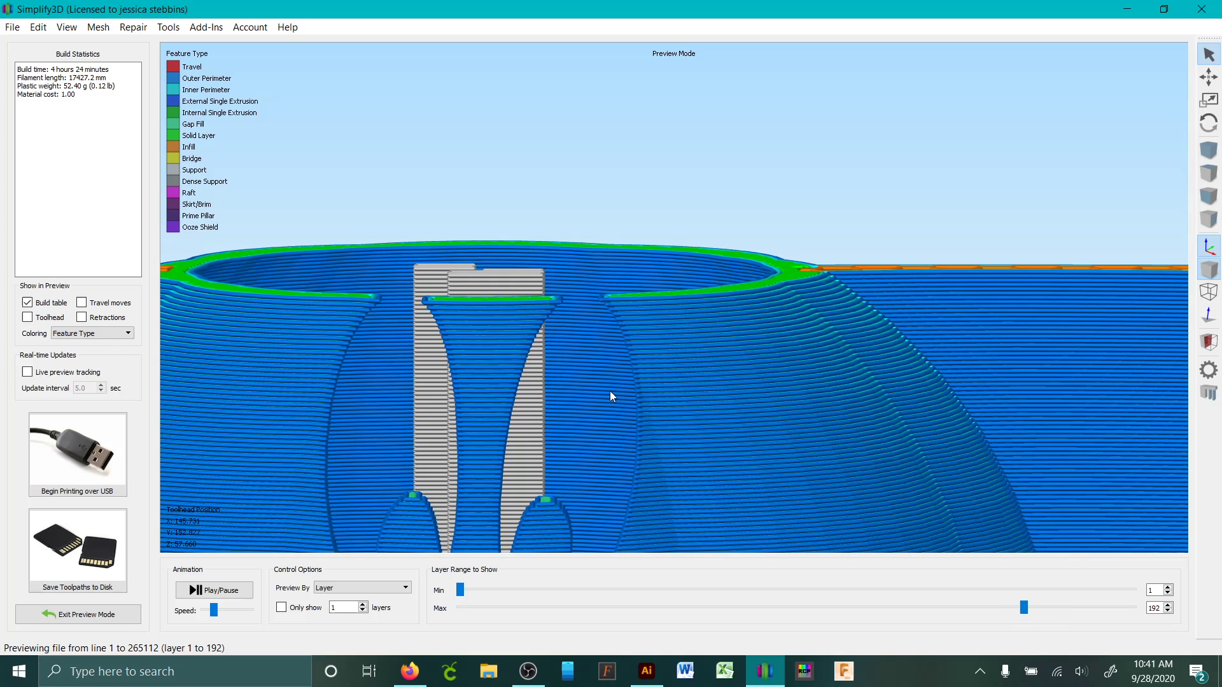
drag(610, 396, 441, 323)
drag(1024, 609, 1022, 610)
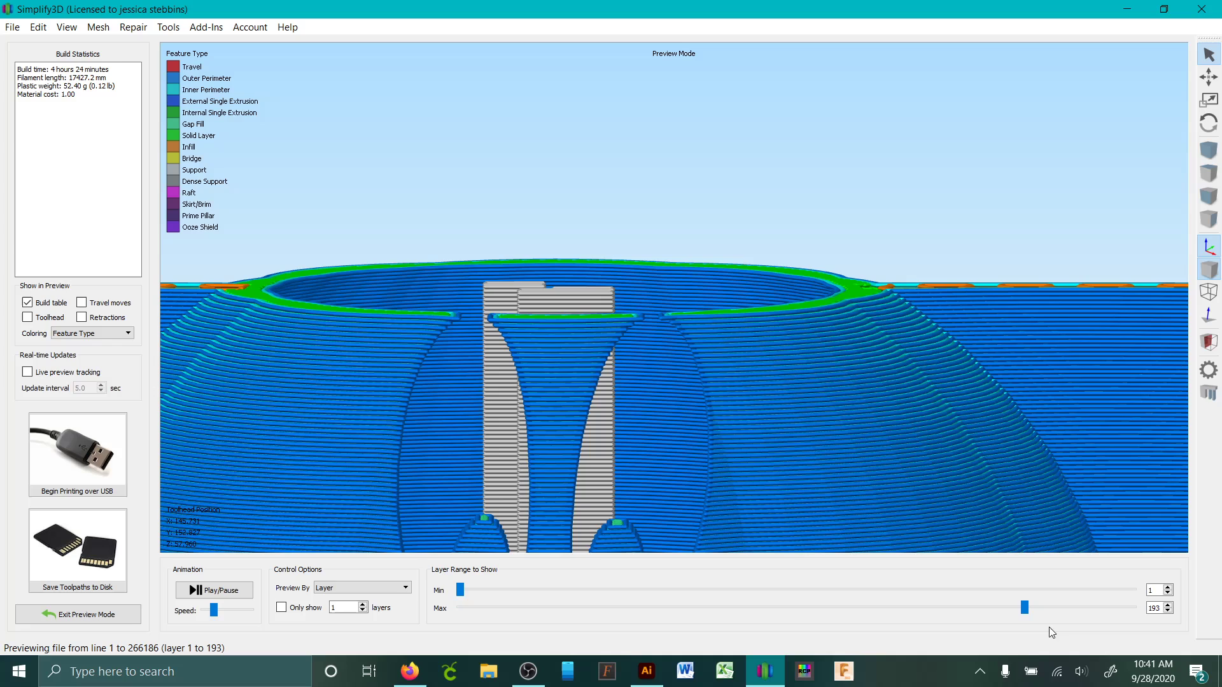
Extend the preview to layer 213, inspect the top from above and below, then exit preview.
drag(1028, 610, 1073, 606)
drag(816, 429, 846, 464)
drag(1043, 558, 651, 345)
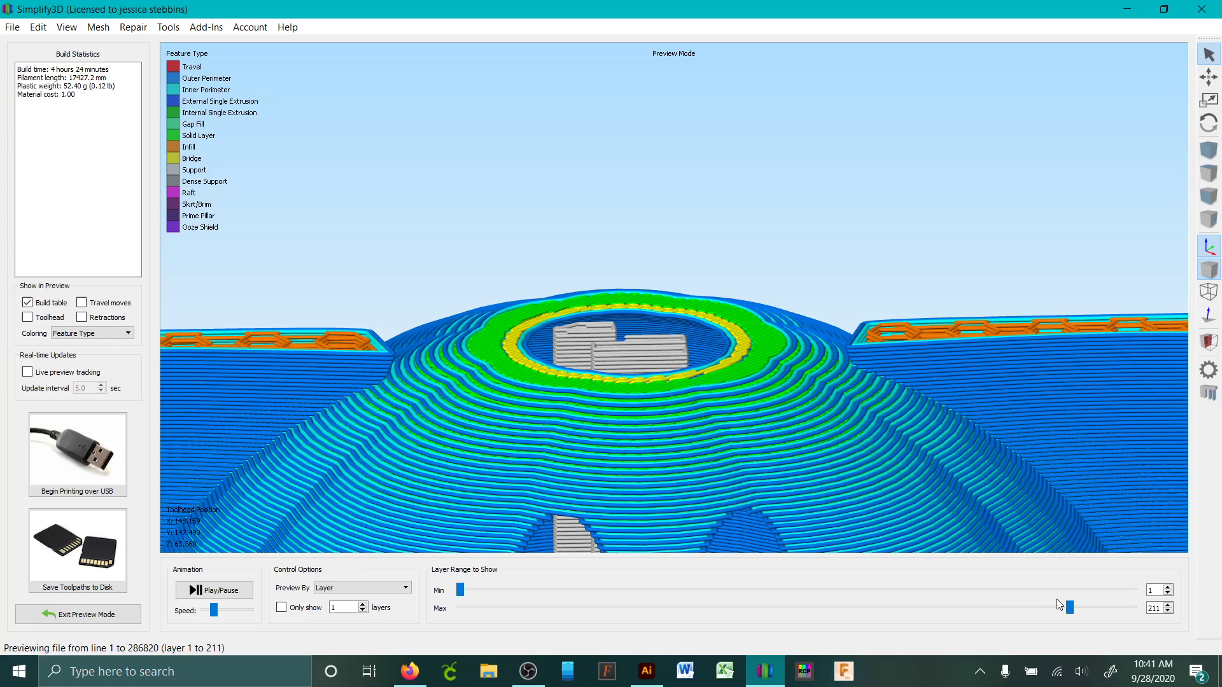
drag(1069, 607, 1073, 606)
drag(965, 532, 823, 452)
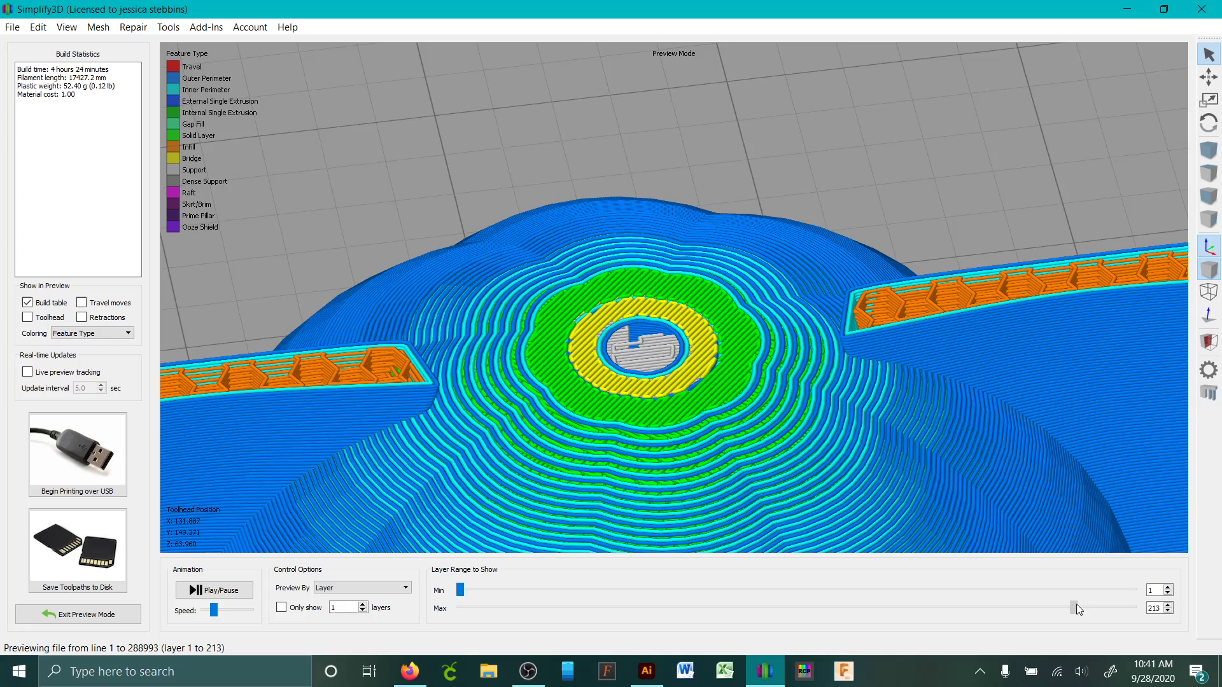
drag(1077, 605, 1076, 605)
drag(701, 361, 620, 292)
scroll(698, 227, up, 6)
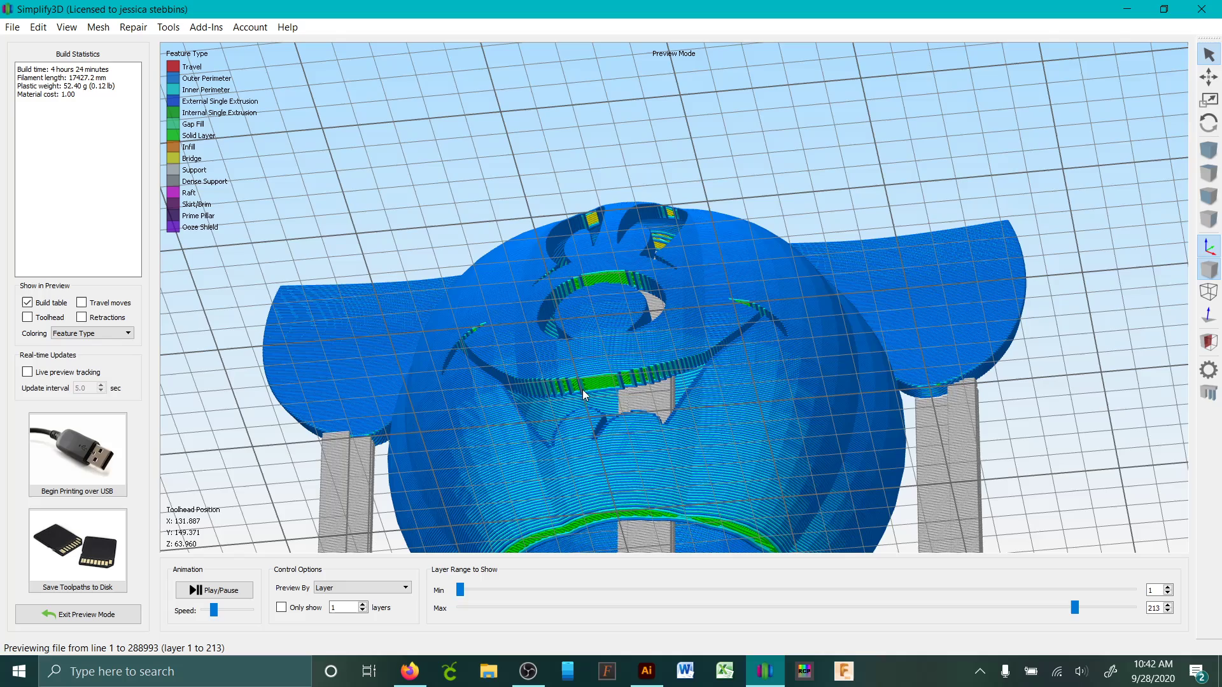
click(95, 614)
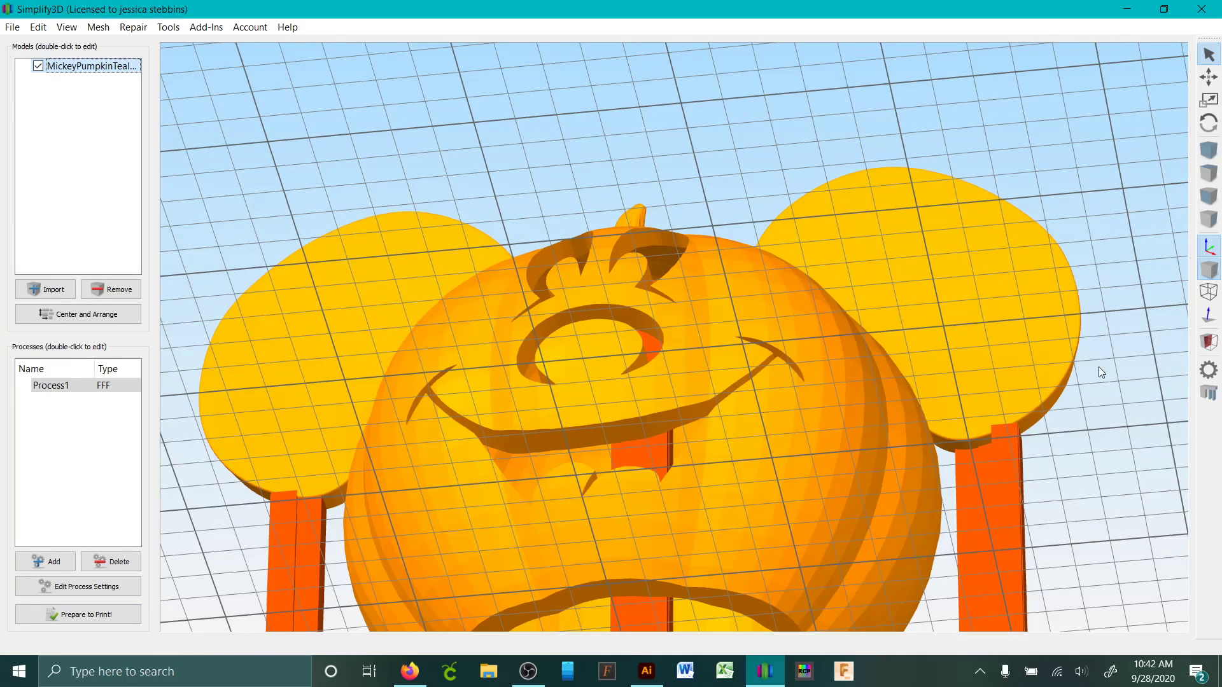
Enter support editing and orbit to view the pumpkin's underside and side.
click(1209, 393)
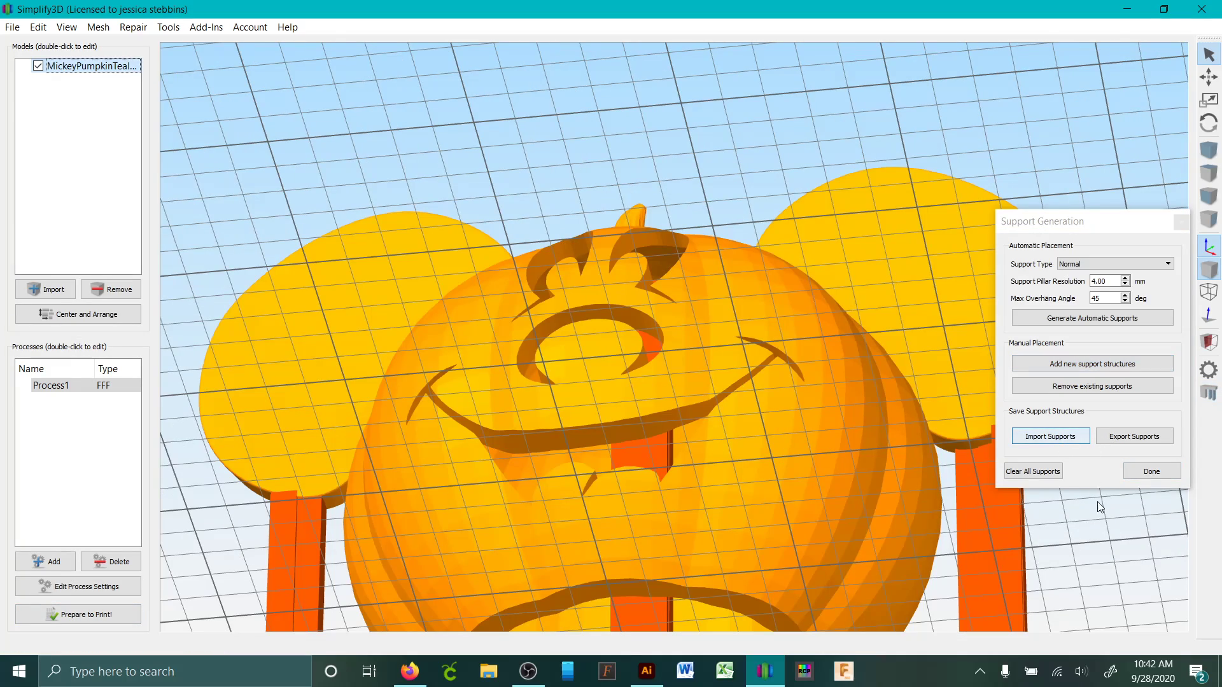
drag(1096, 557, 1082, 391)
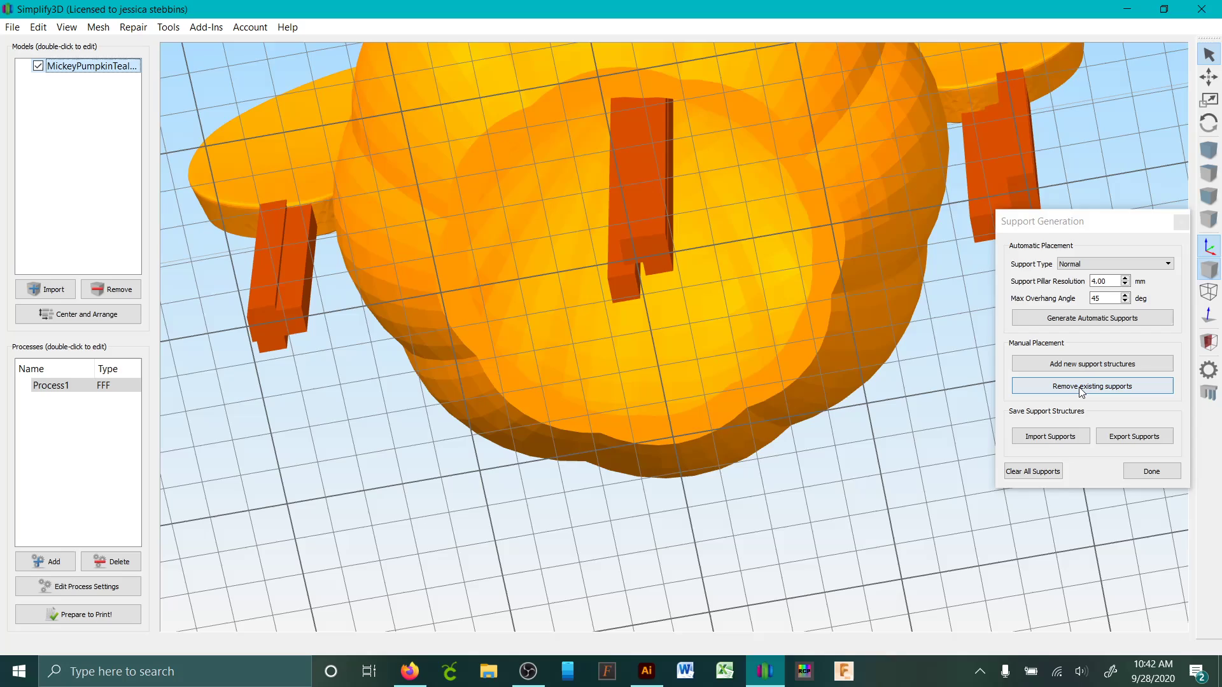
click(1080, 387)
click(617, 310)
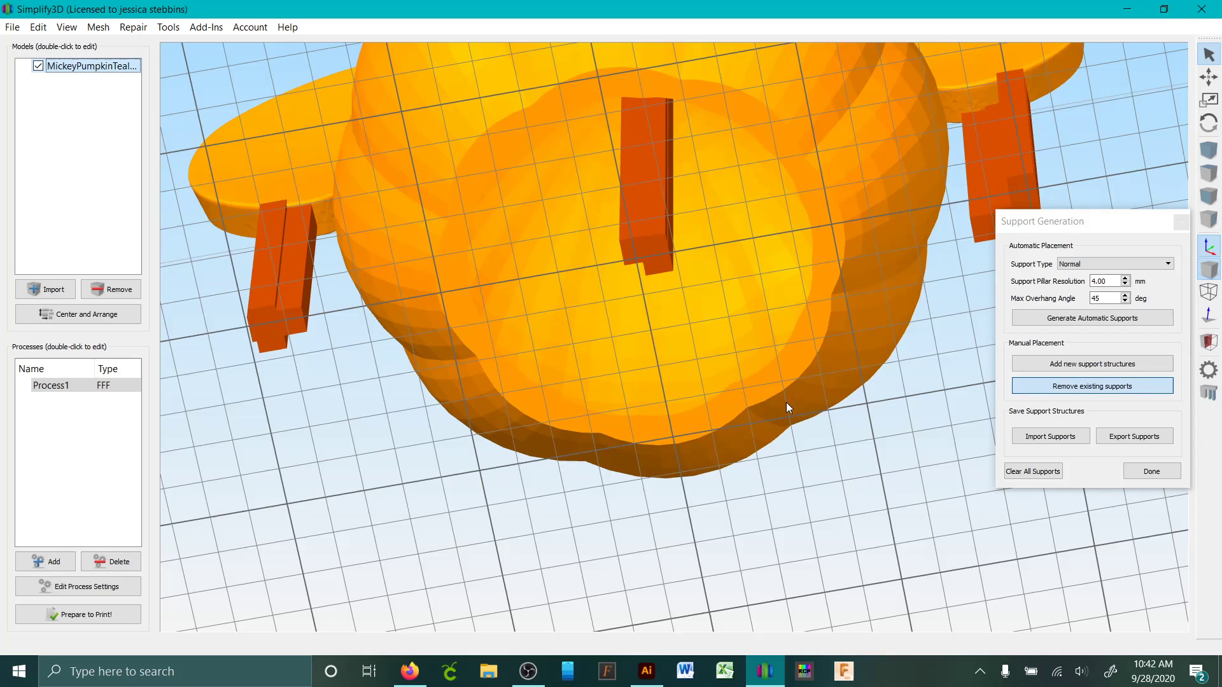
drag(786, 402, 818, 427)
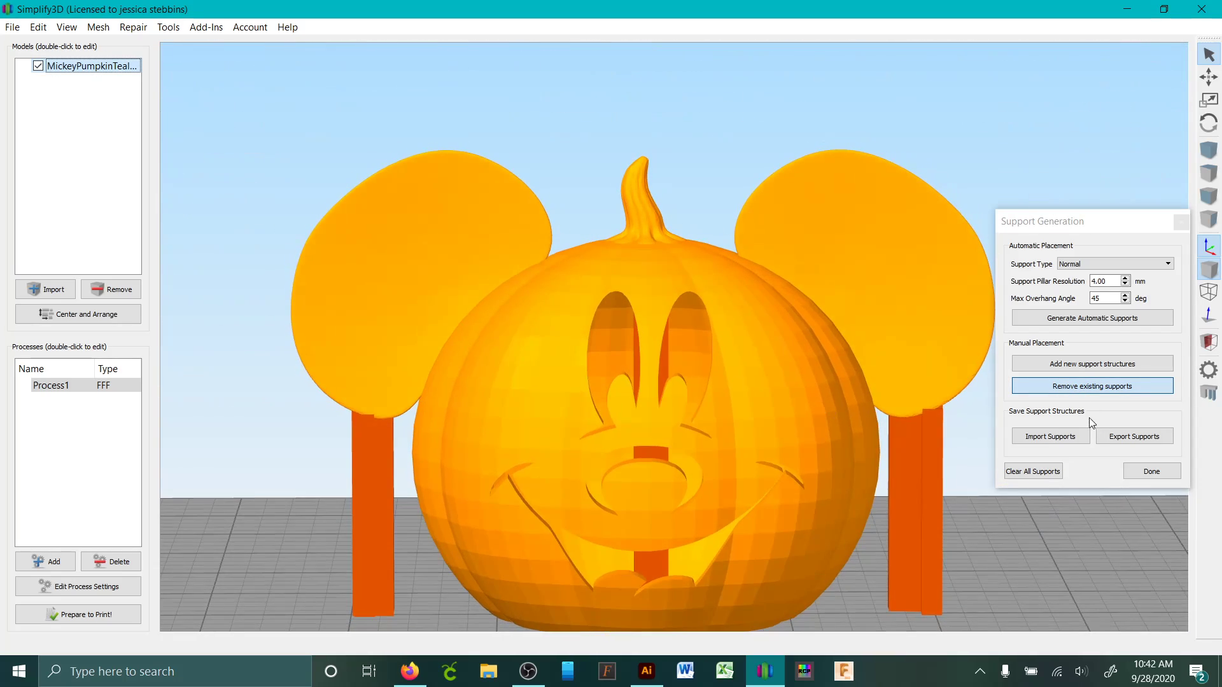
click(1093, 364)
scroll(657, 465, up, 5)
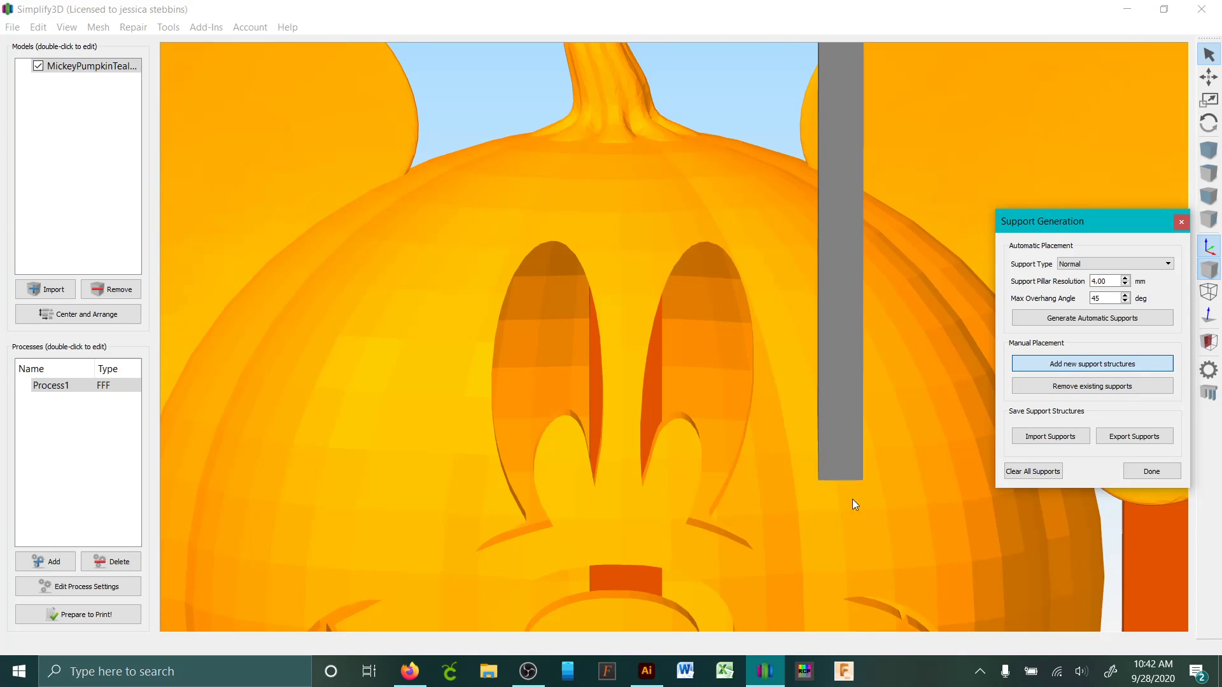
click(852, 498)
scroll(868, 394, up, 4)
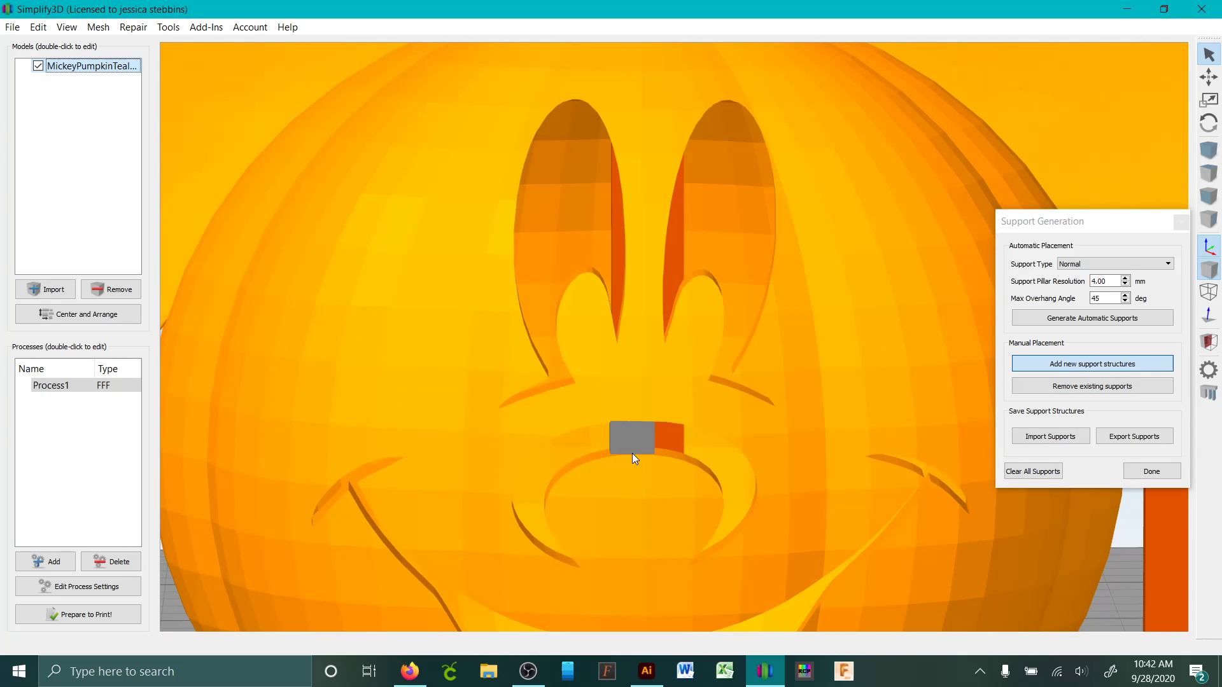
drag(684, 466, 594, 423)
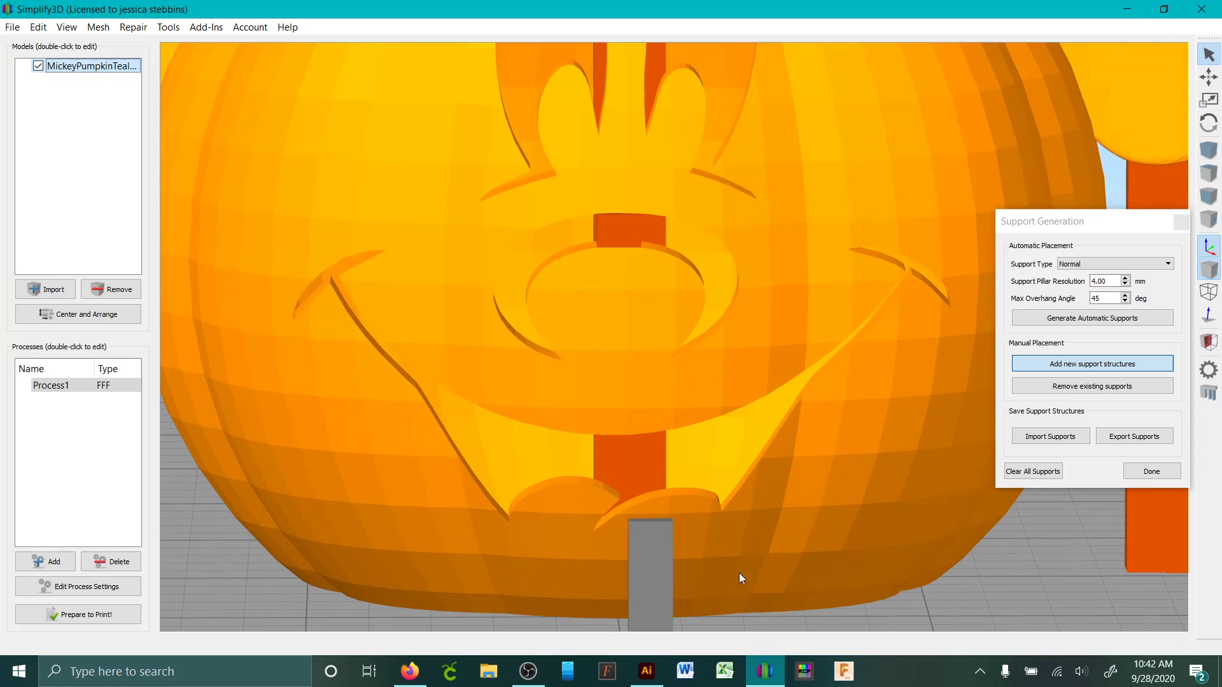
drag(739, 572, 776, 487)
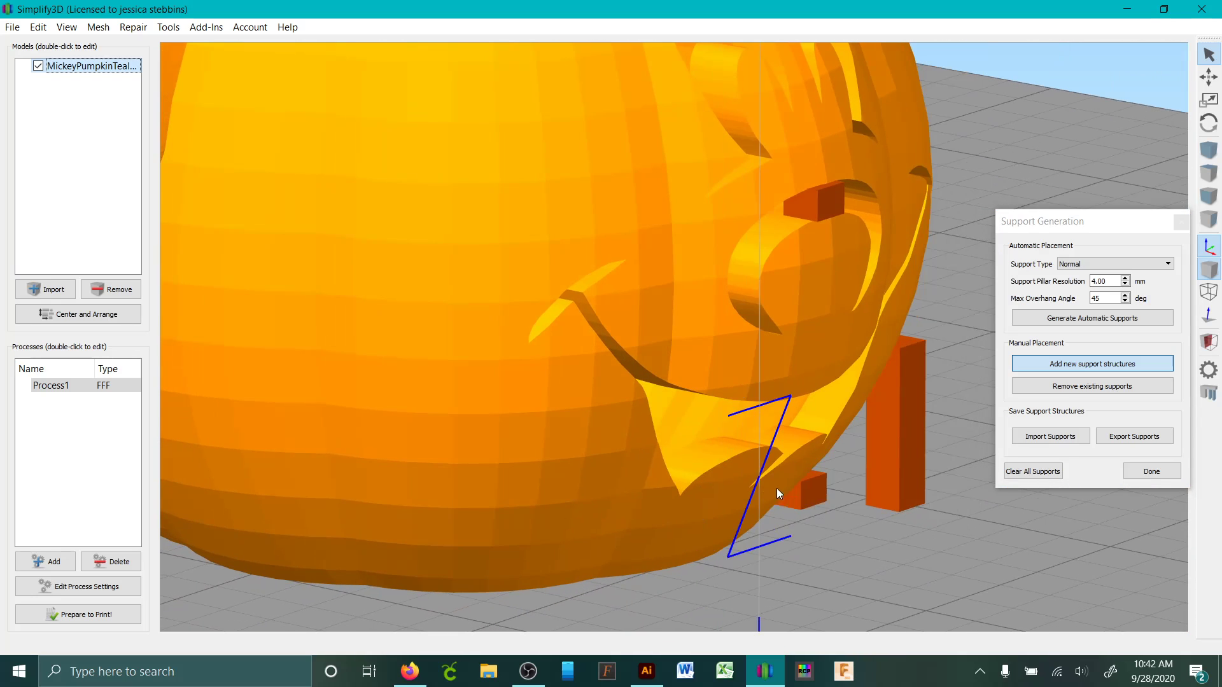
Place support pillars under the chin and mouth, plus one left of the mouth support.
click(773, 444)
drag(917, 521, 506, 483)
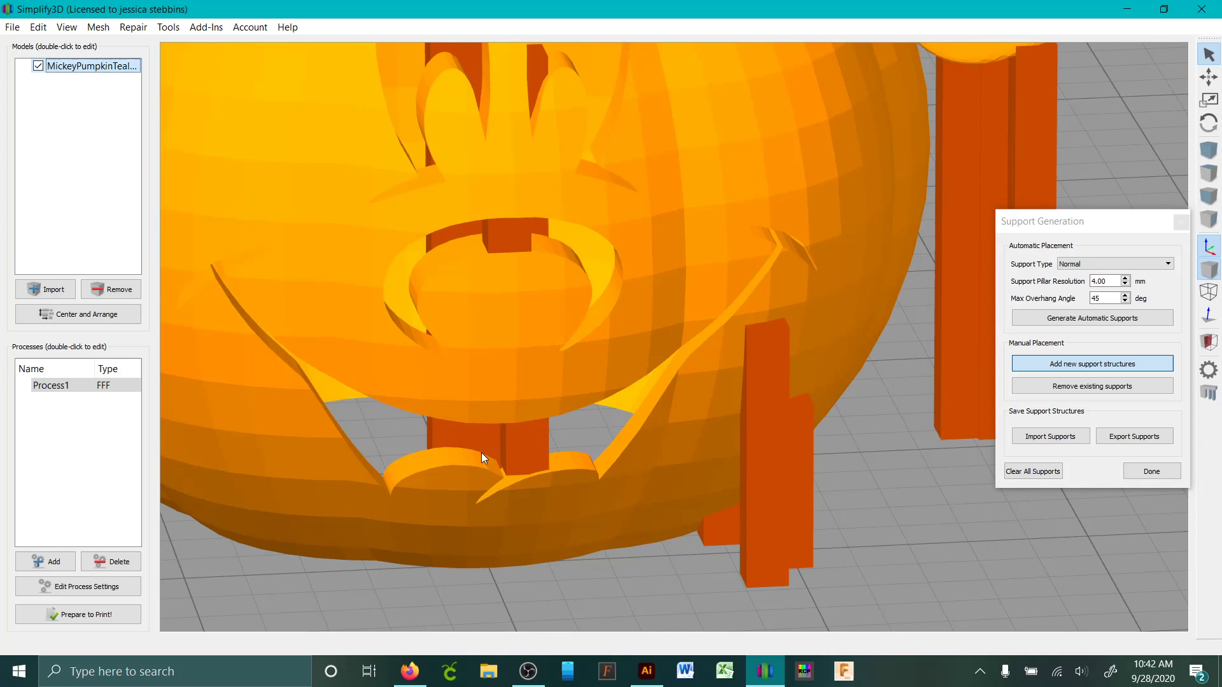
click(487, 468)
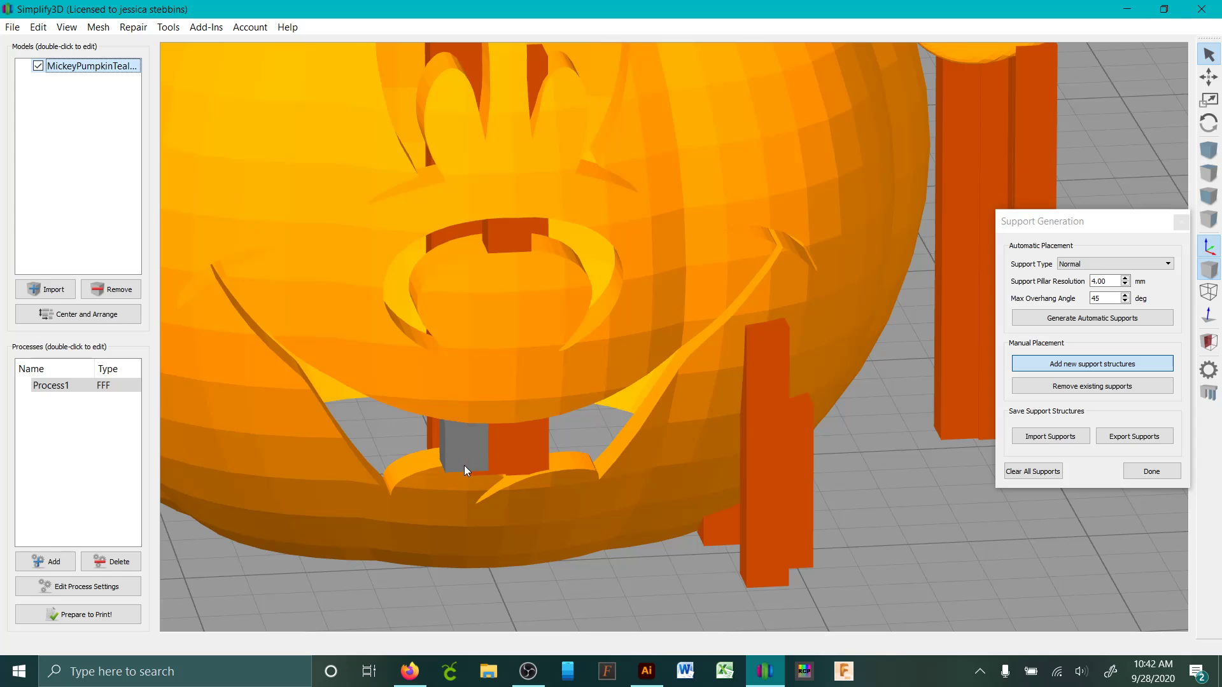
click(493, 465)
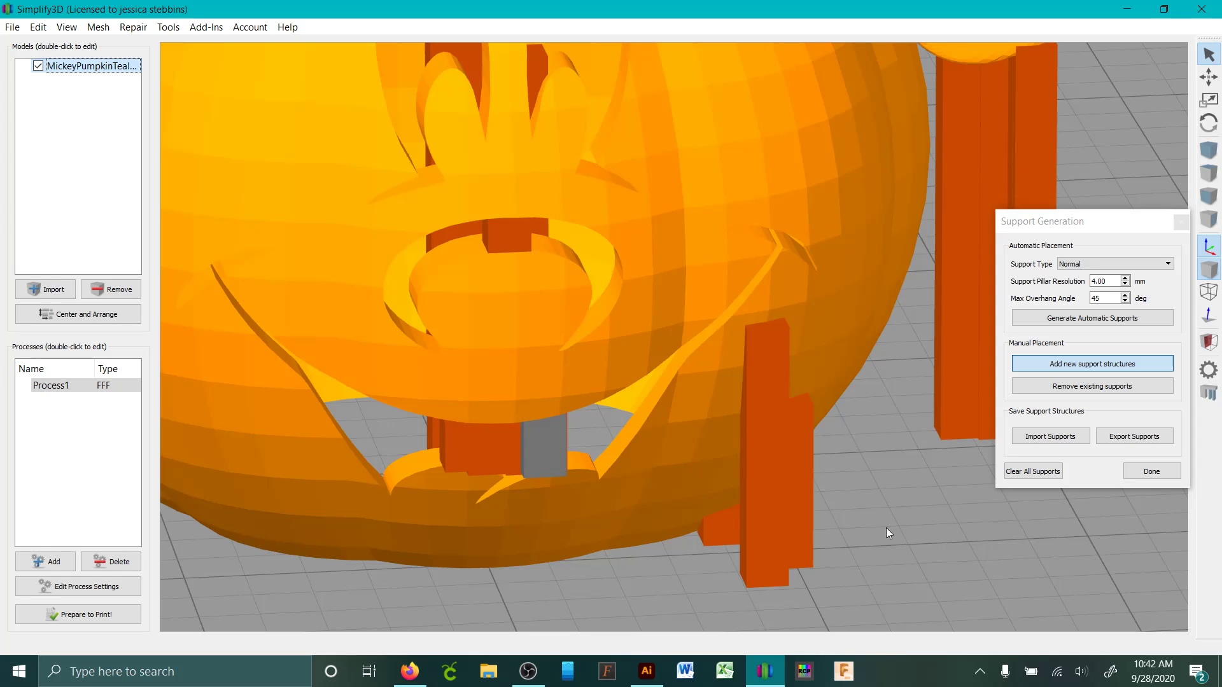
Remove the right front support pillar.
scroll(883, 527, down, 5)
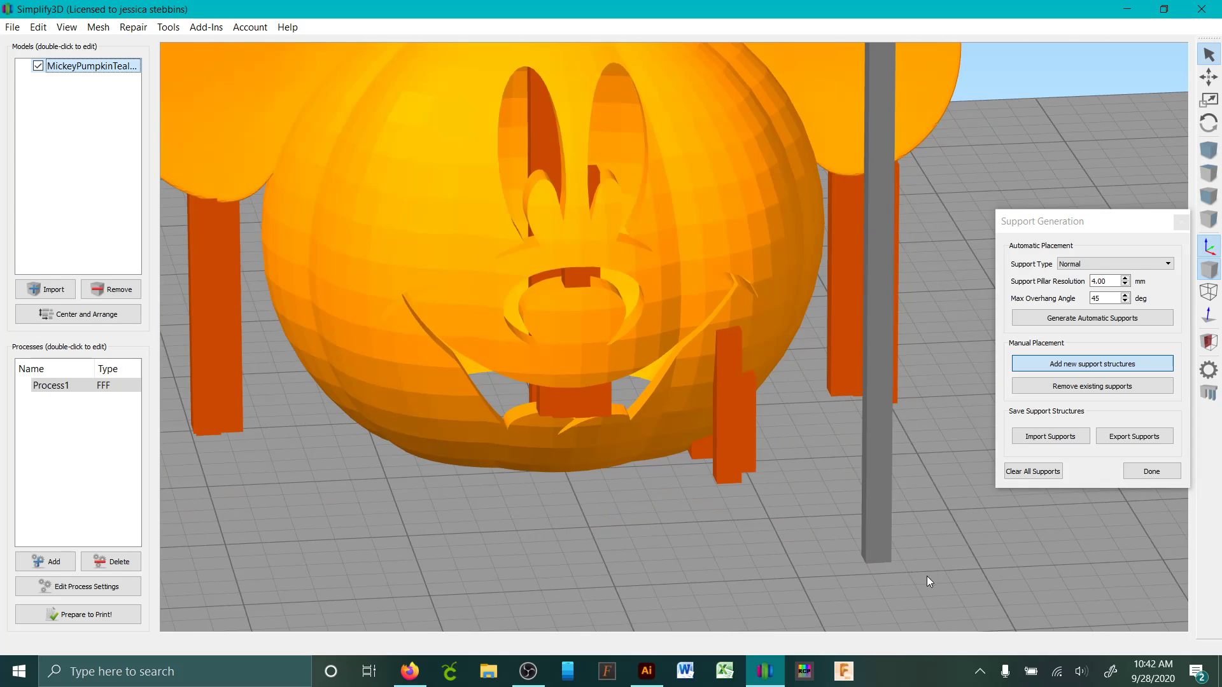
drag(926, 577, 853, 421)
click(1069, 386)
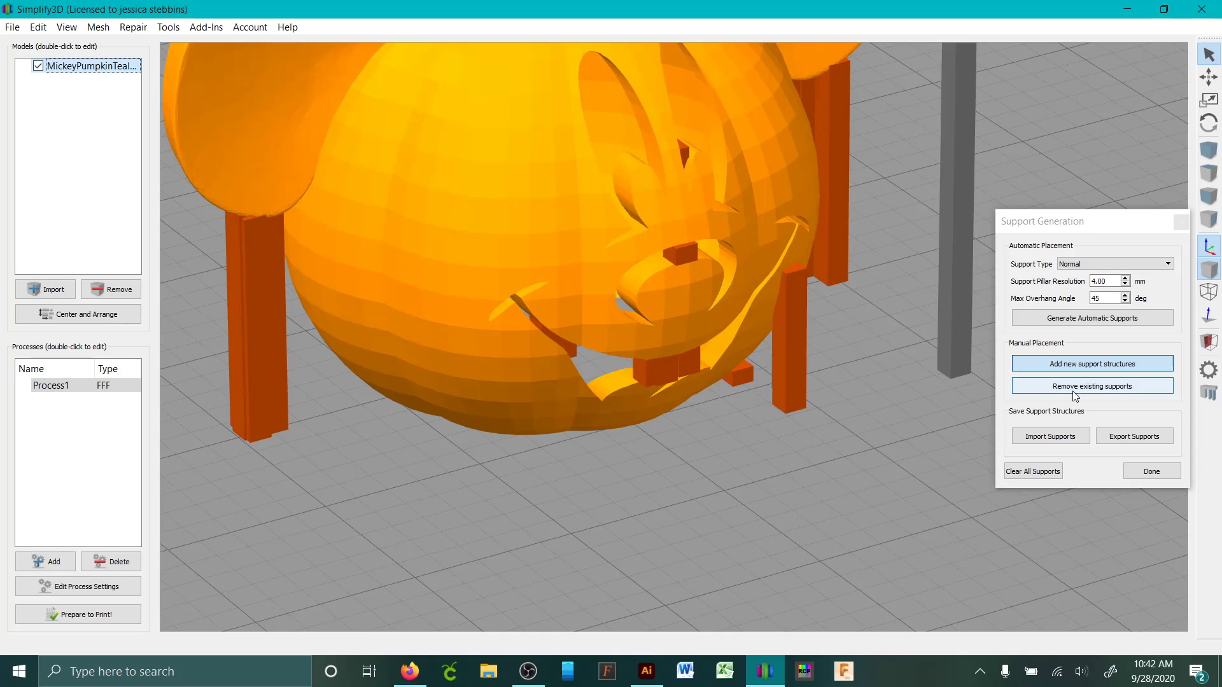
click(796, 389)
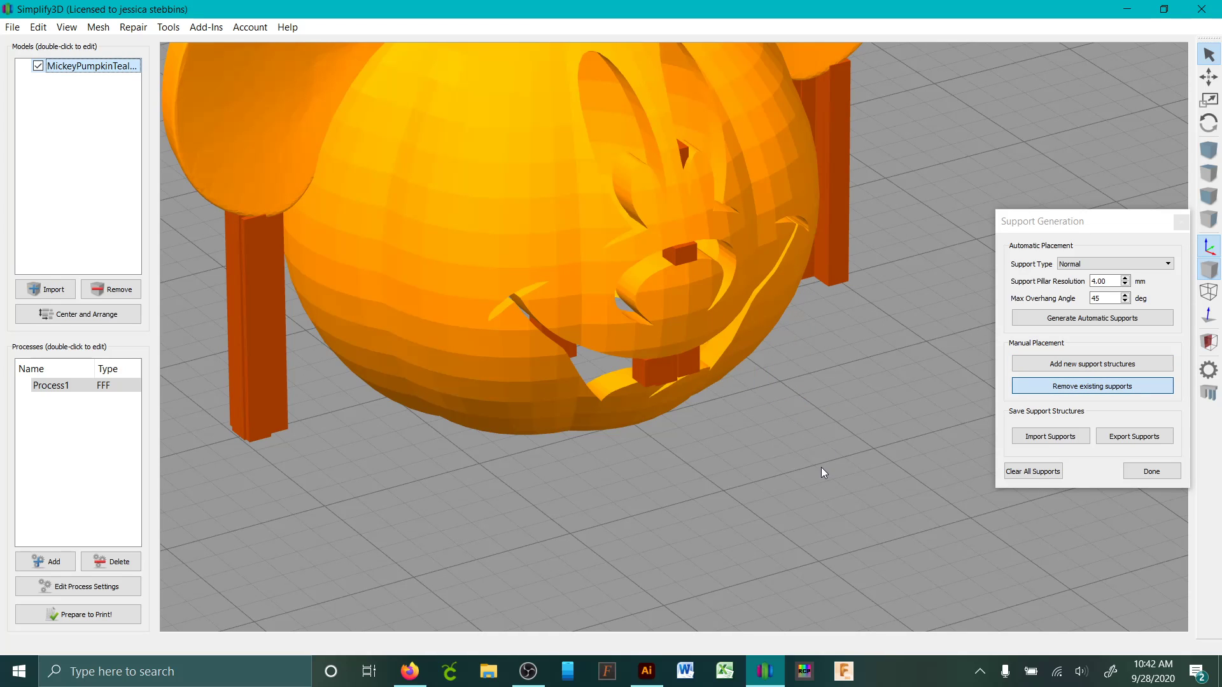
From the front view, add a support pillar inside the mouth opening.
key(ctrl+3)
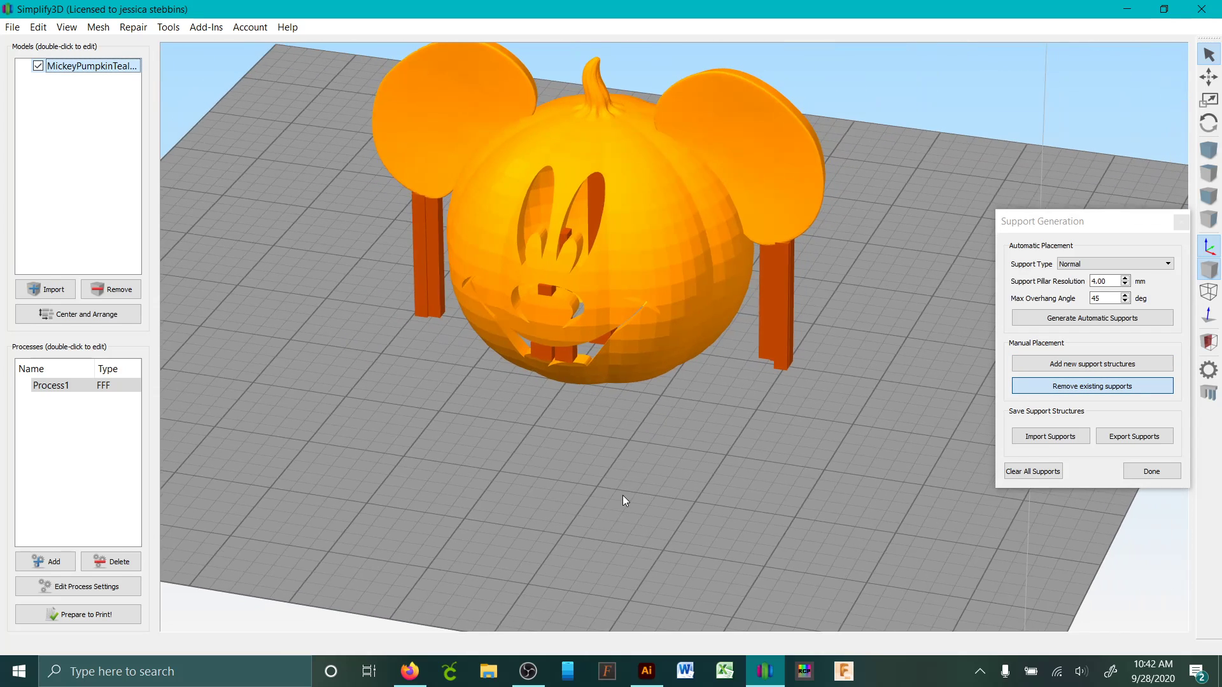
scroll(677, 480, up, 6)
scroll(639, 470, up, 6)
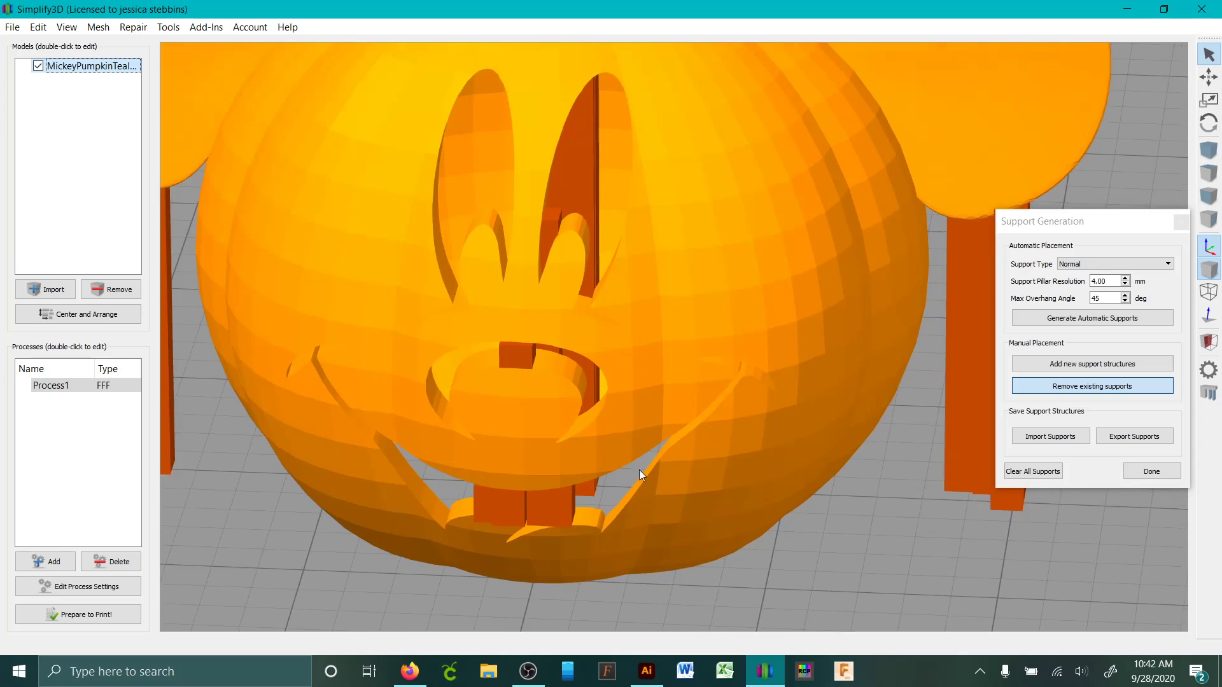
scroll(575, 512, up, 6)
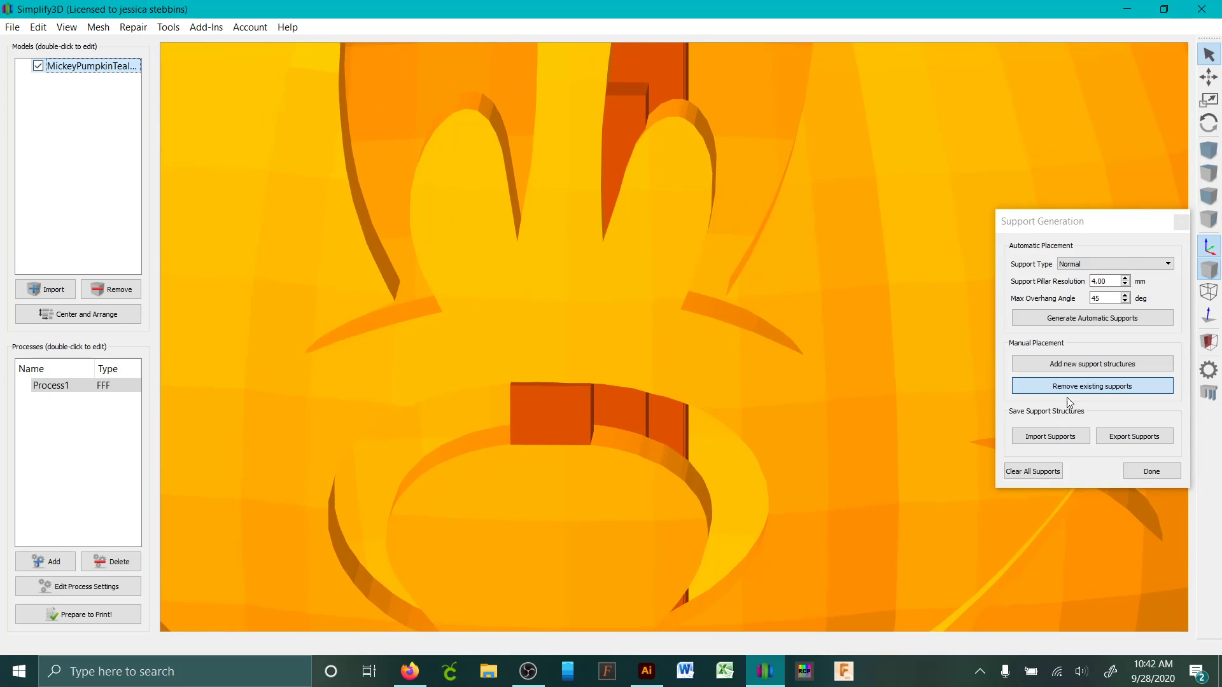
click(1092, 363)
click(605, 426)
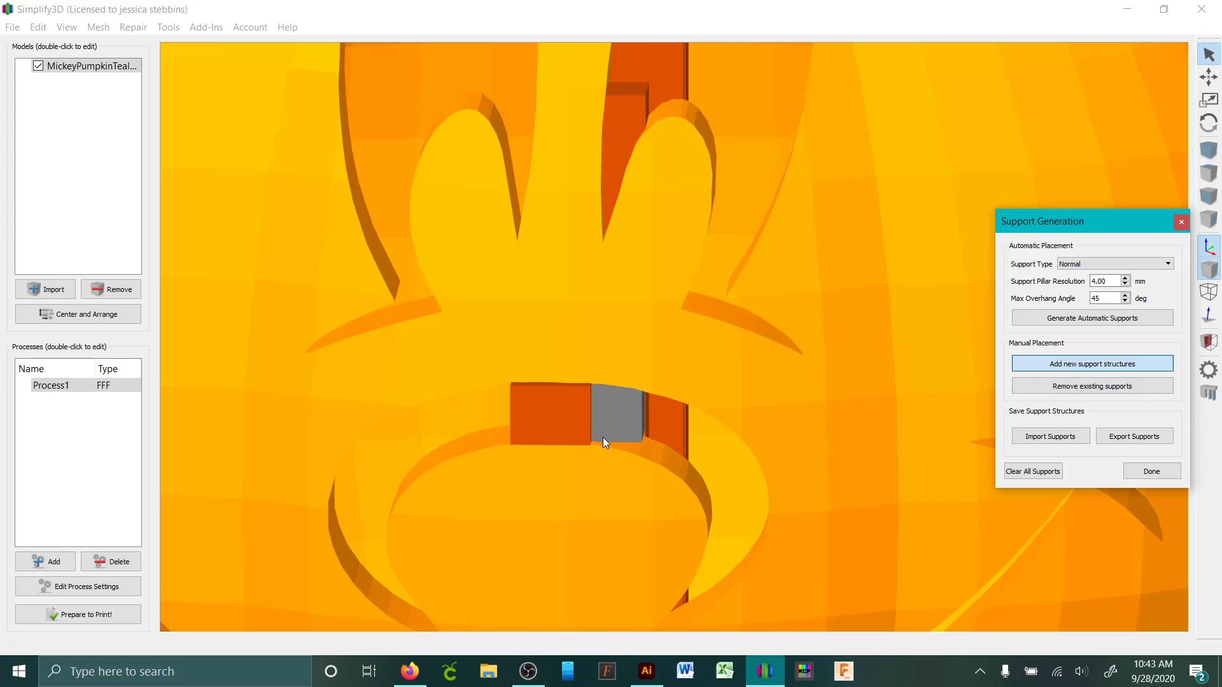
click(602, 438)
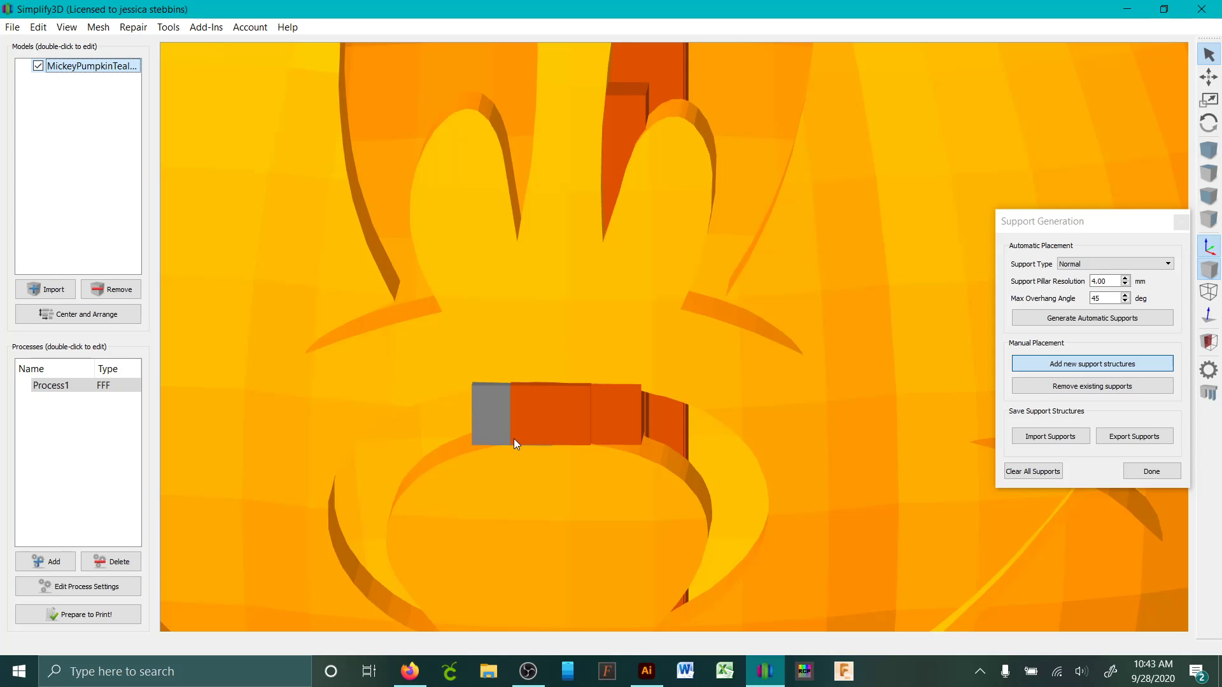
Finish support editing with Done.
scroll(854, 453, down, 6)
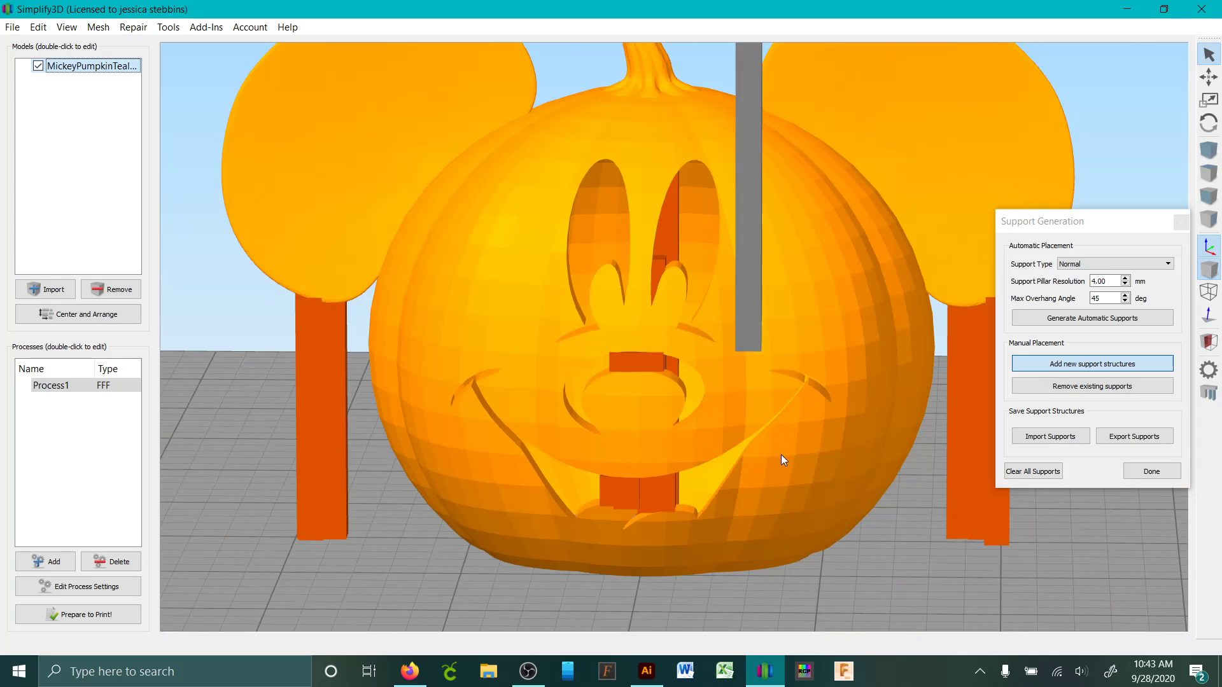
click(1152, 471)
scroll(666, 551, up, 2)
scroll(739, 557, down, 5)
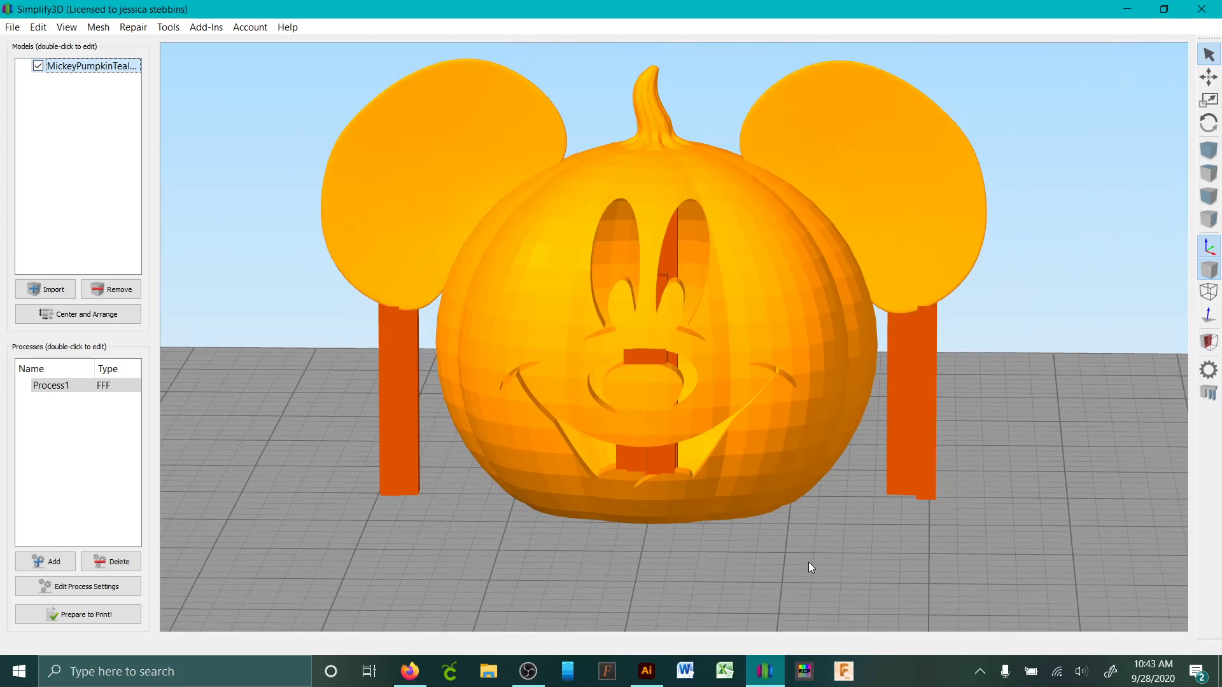
Slice the pumpkin with Prepare to Print!
drag(811, 567, 808, 538)
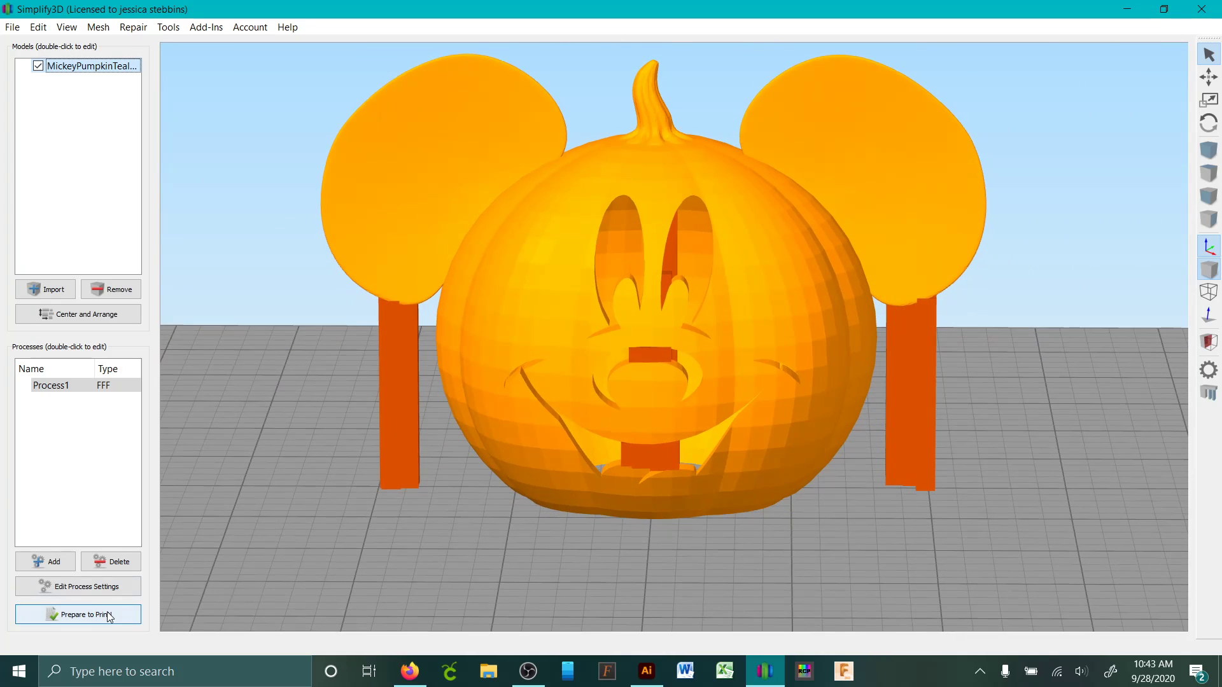
click(108, 615)
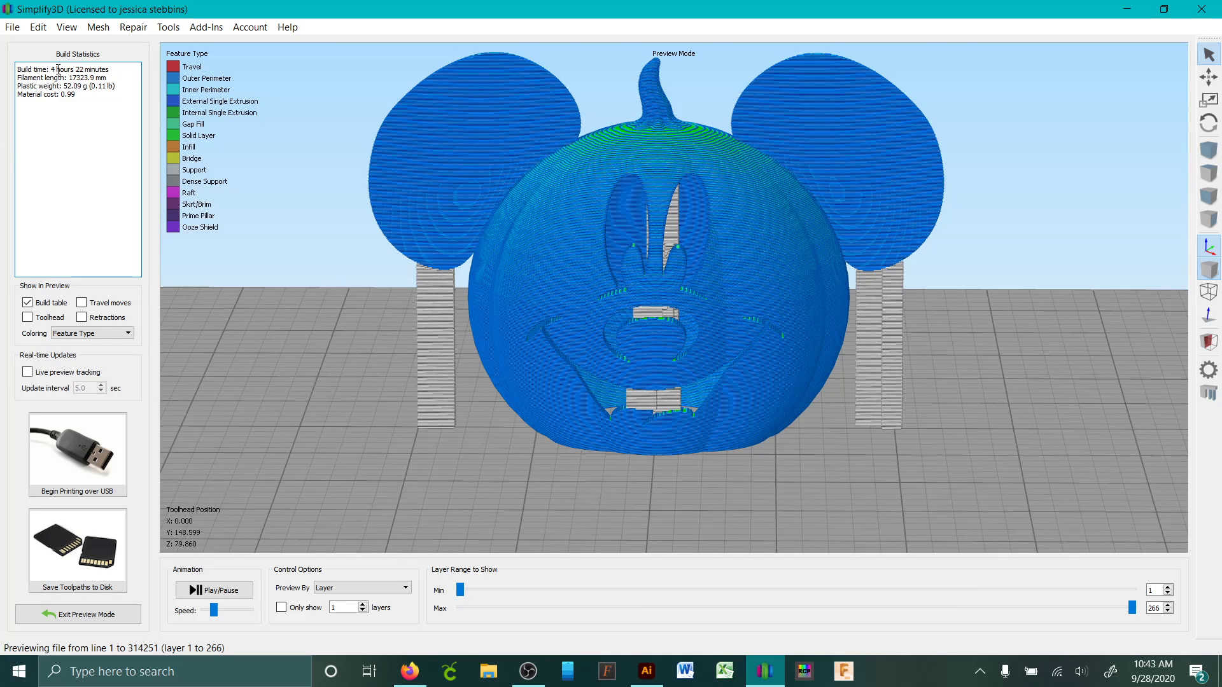
scroll(637, 386, down, 2)
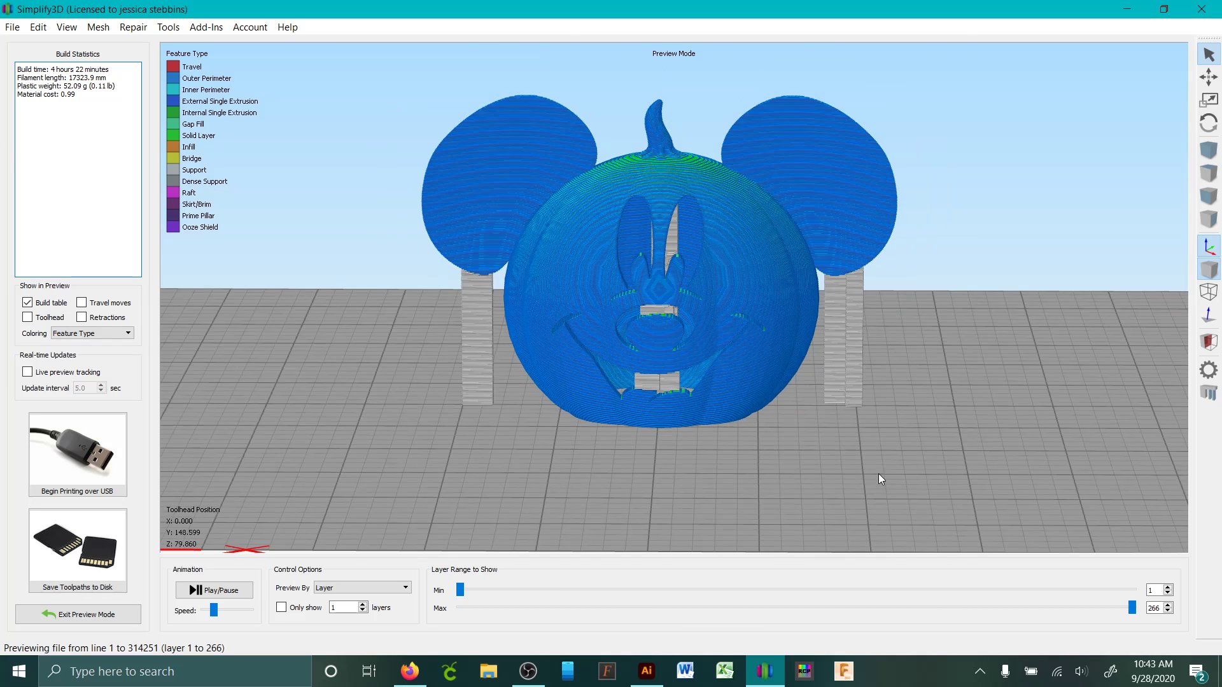
Orbit and zoom the toolpath preview to inspect the carved front and supports.
mouse_move(901, 458)
mouse_down()
mouse_move(827, 493)
mouse_move(728, 425)
mouse_move(502, 398)
mouse_move(411, 405)
mouse_move(312, 447)
mouse_move(224, 420)
mouse_up()
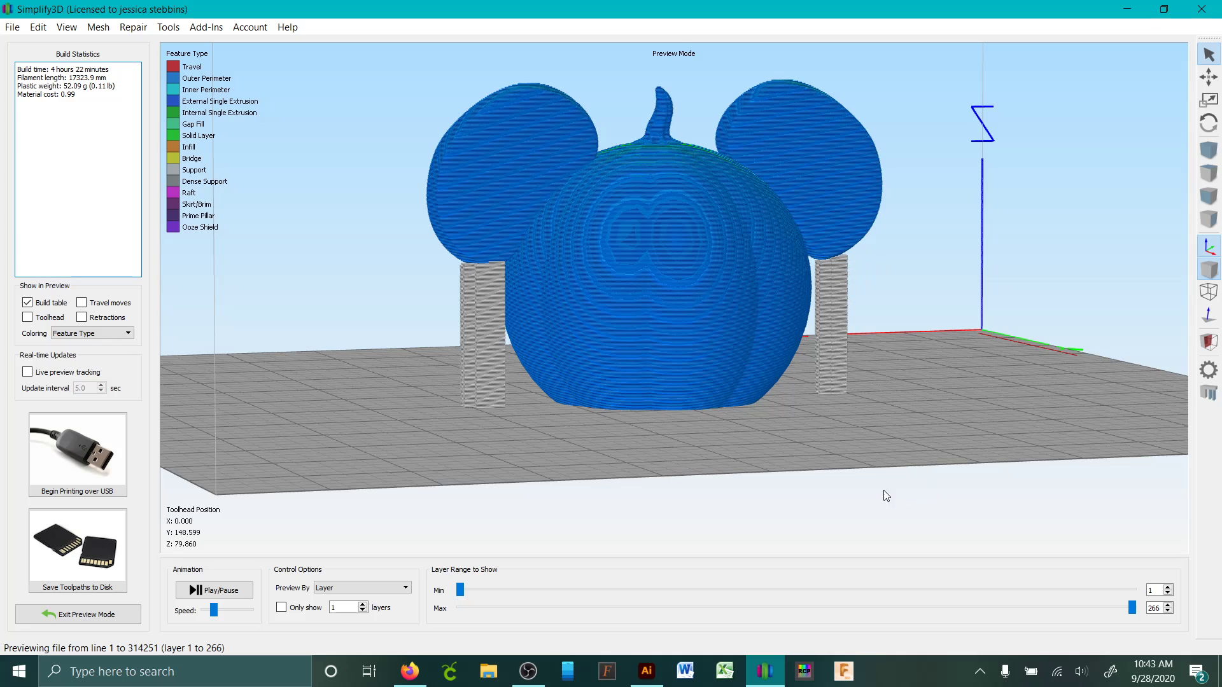
scroll(880, 492, up, 3)
mouse_move(878, 488)
mouse_down()
mouse_move(915, 488)
mouse_move(786, 496)
mouse_up()
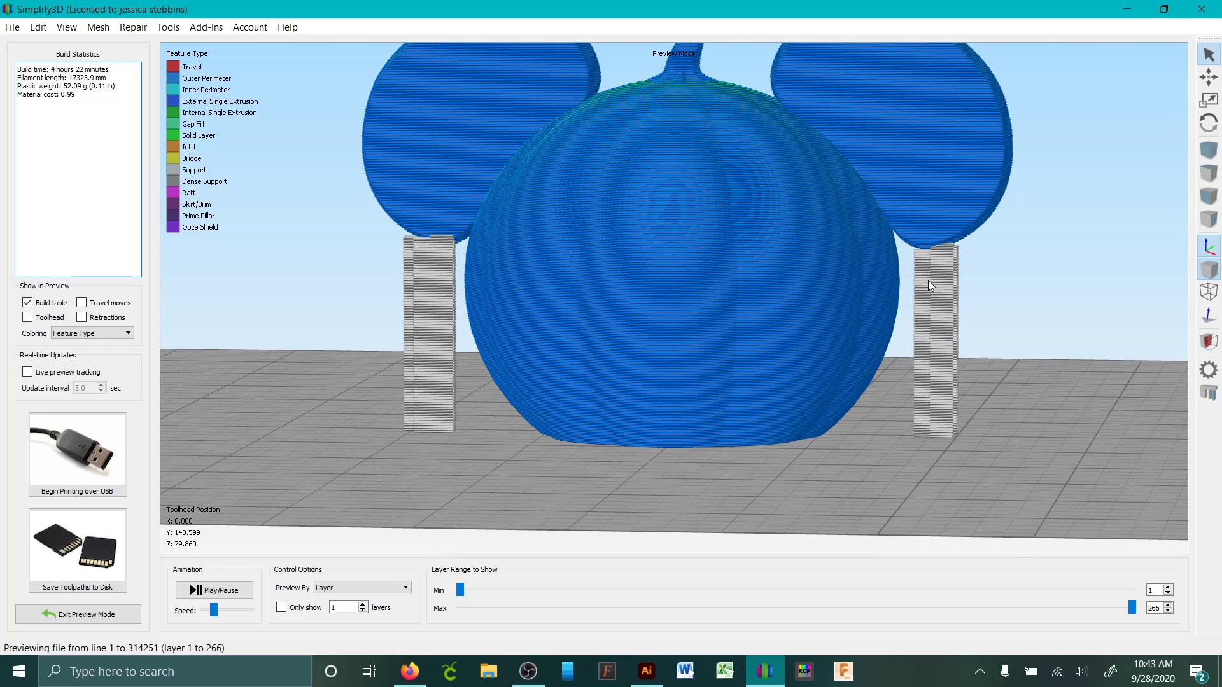
drag(929, 281, 491, 316)
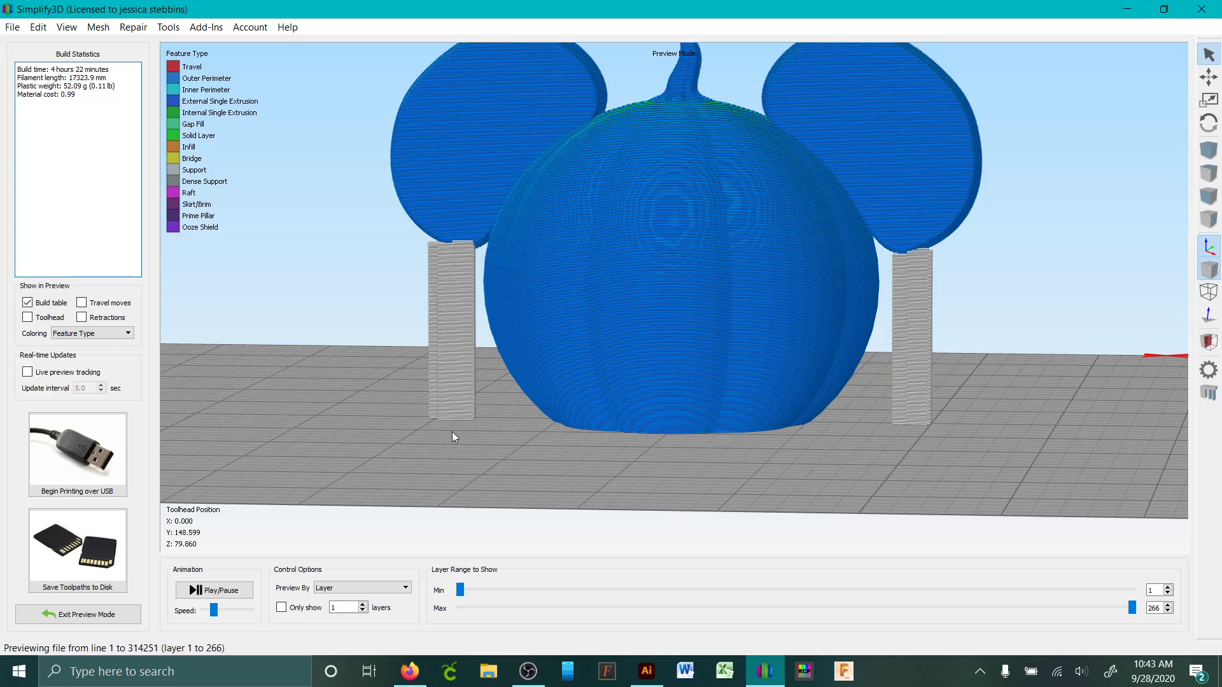
drag(410, 412, 449, 232)
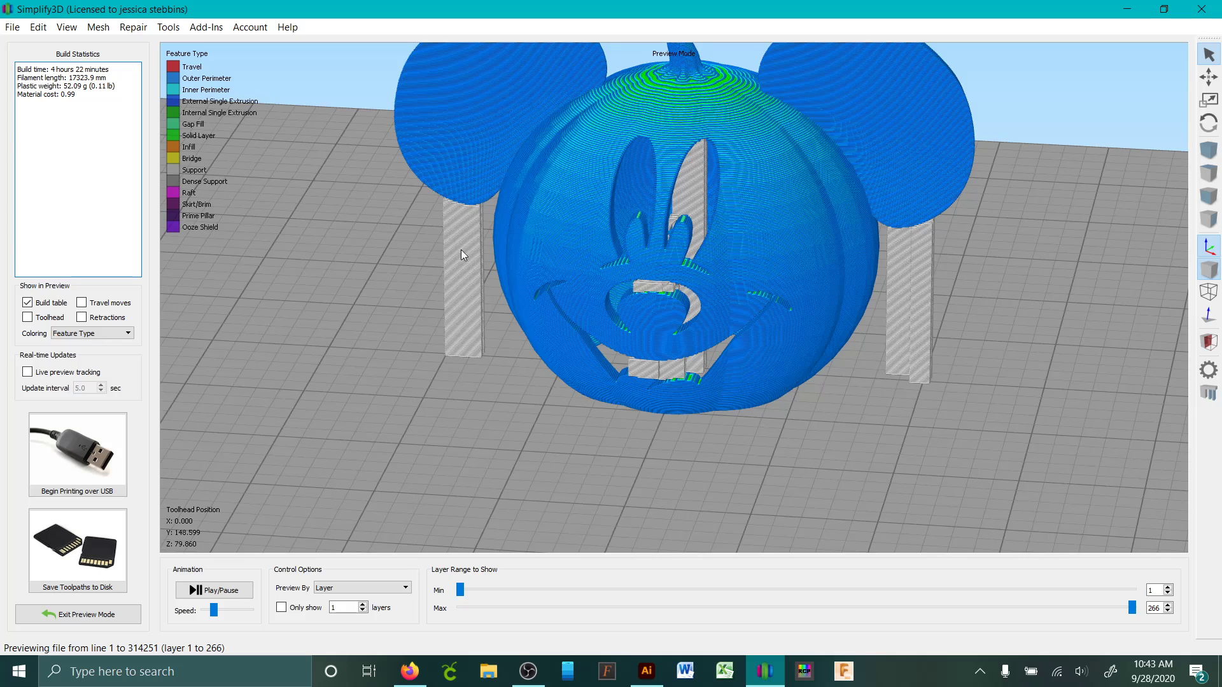
scroll(517, 305, up, 5)
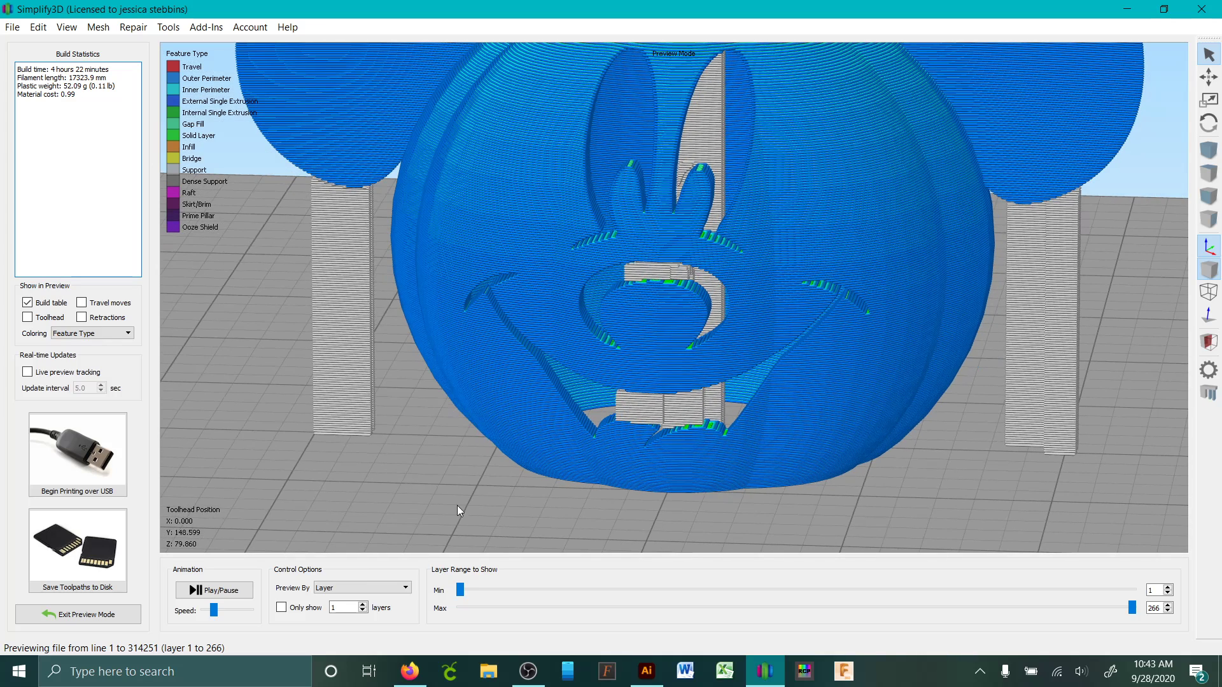
Play the layer animation from layer 1, watching the shell and supports build to layer 118.
click(241, 591)
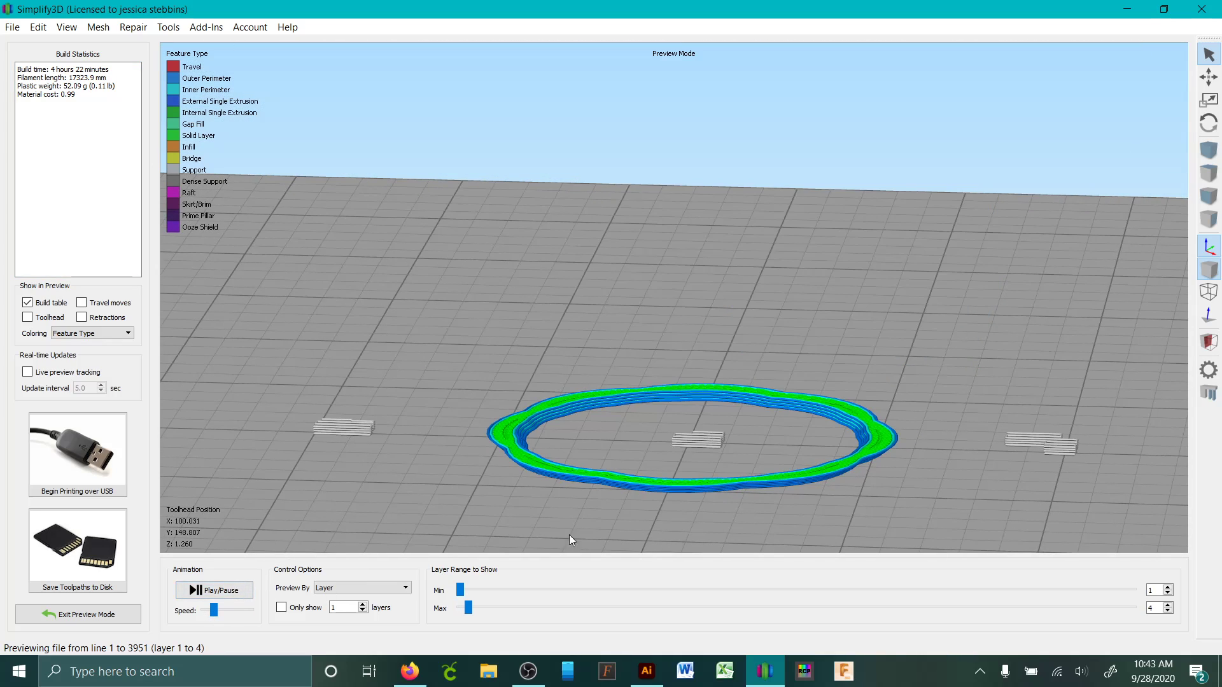
drag(947, 463, 877, 457)
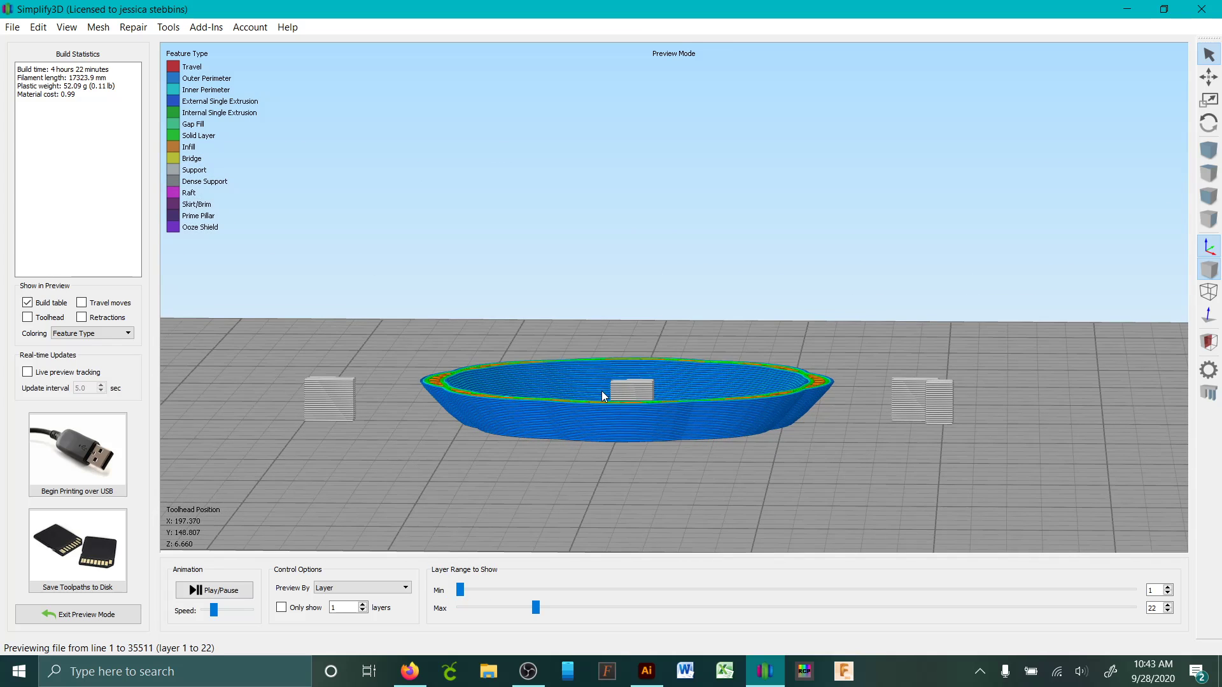
drag(864, 474, 900, 529)
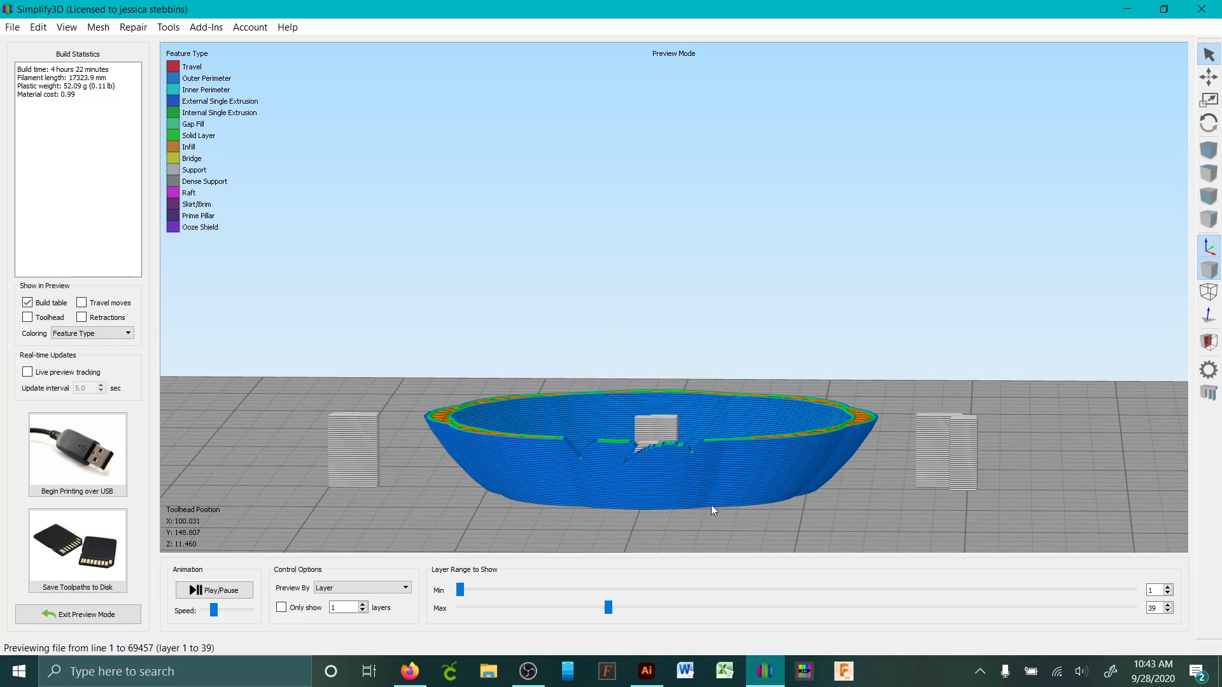
scroll(673, 476, up, 1)
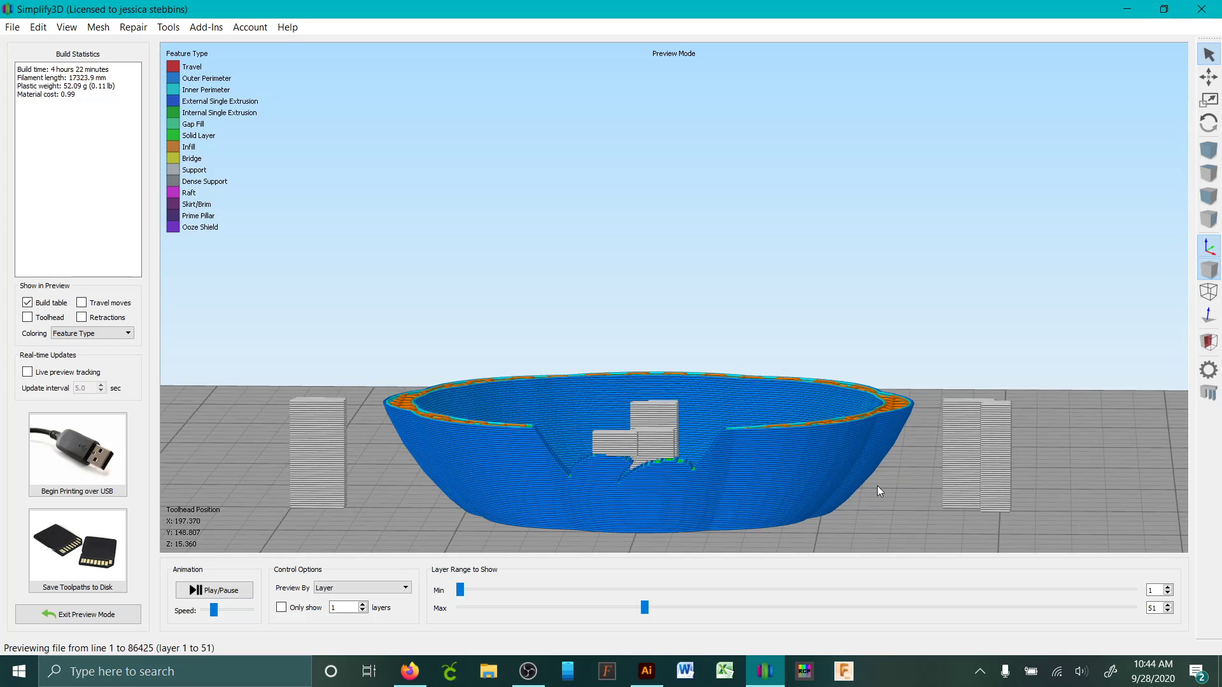
scroll(668, 481, up, 1)
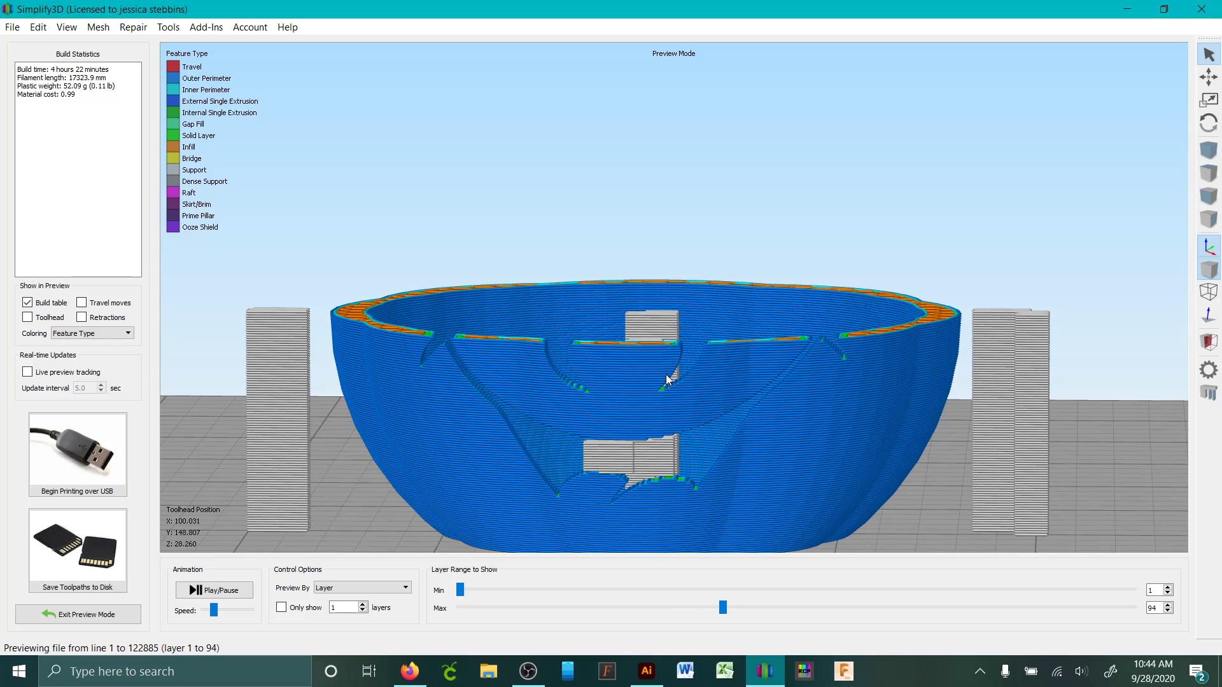
scroll(690, 420, up, 4)
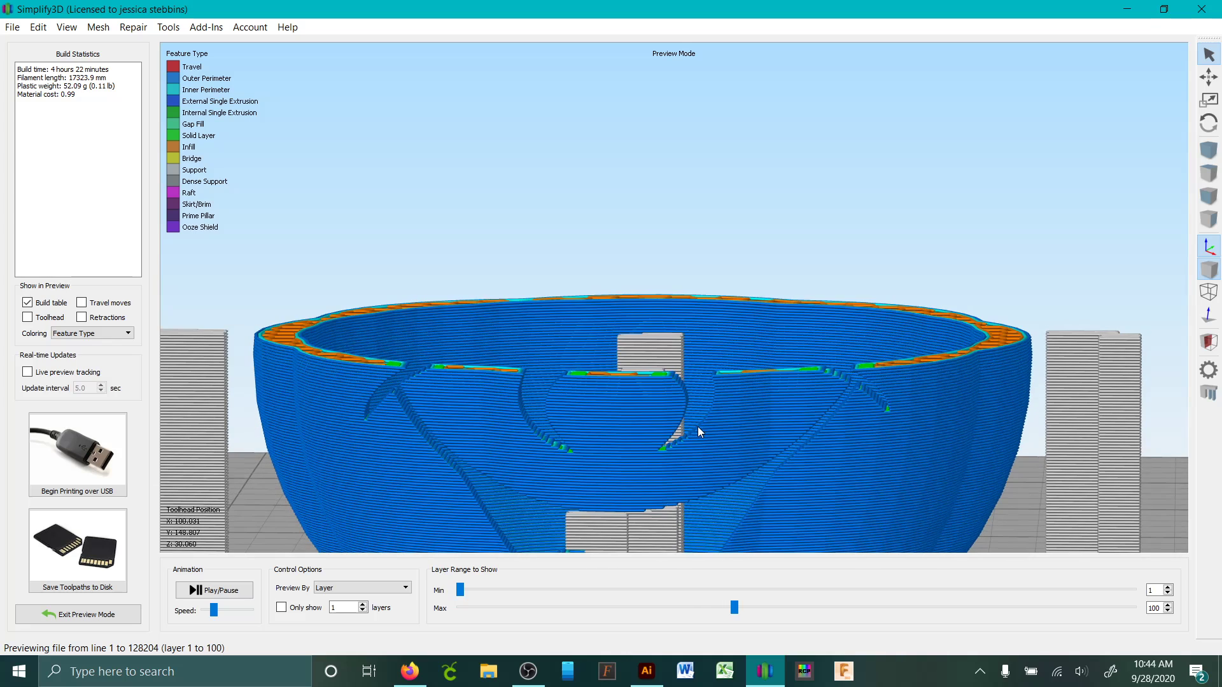
scroll(700, 420, up, 1)
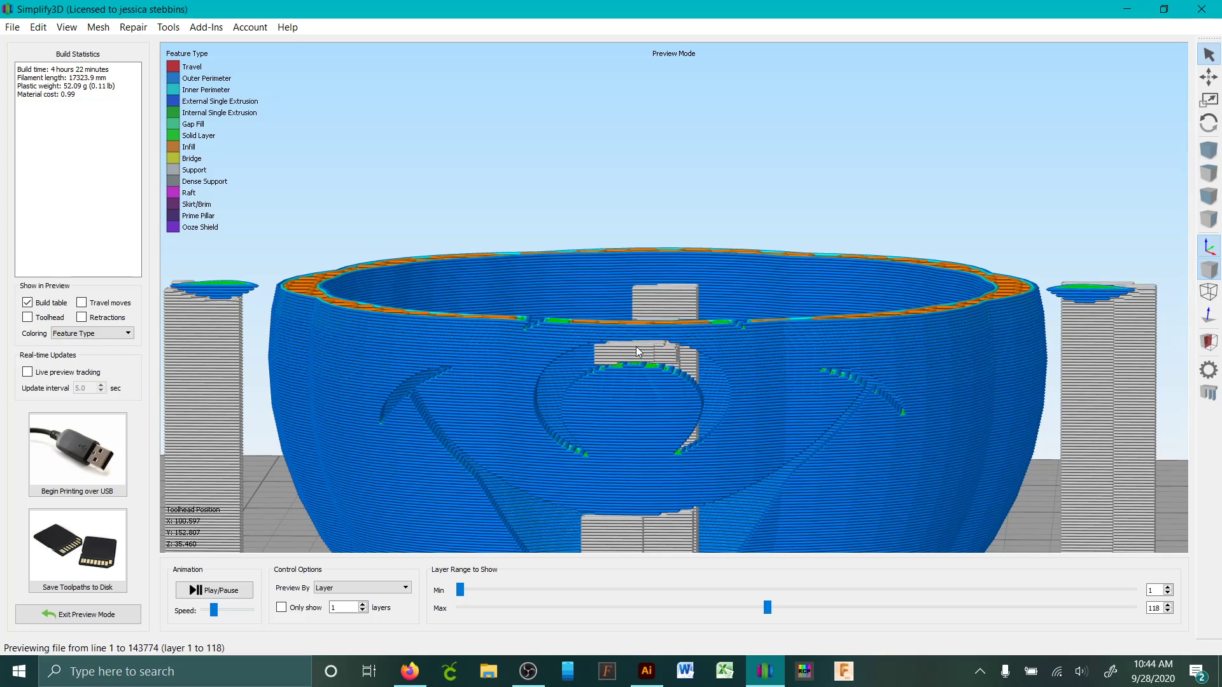
Orbit and zoom the preview to look down onto the rim and the face.
scroll(693, 427, up, 2)
scroll(684, 425, up, 2)
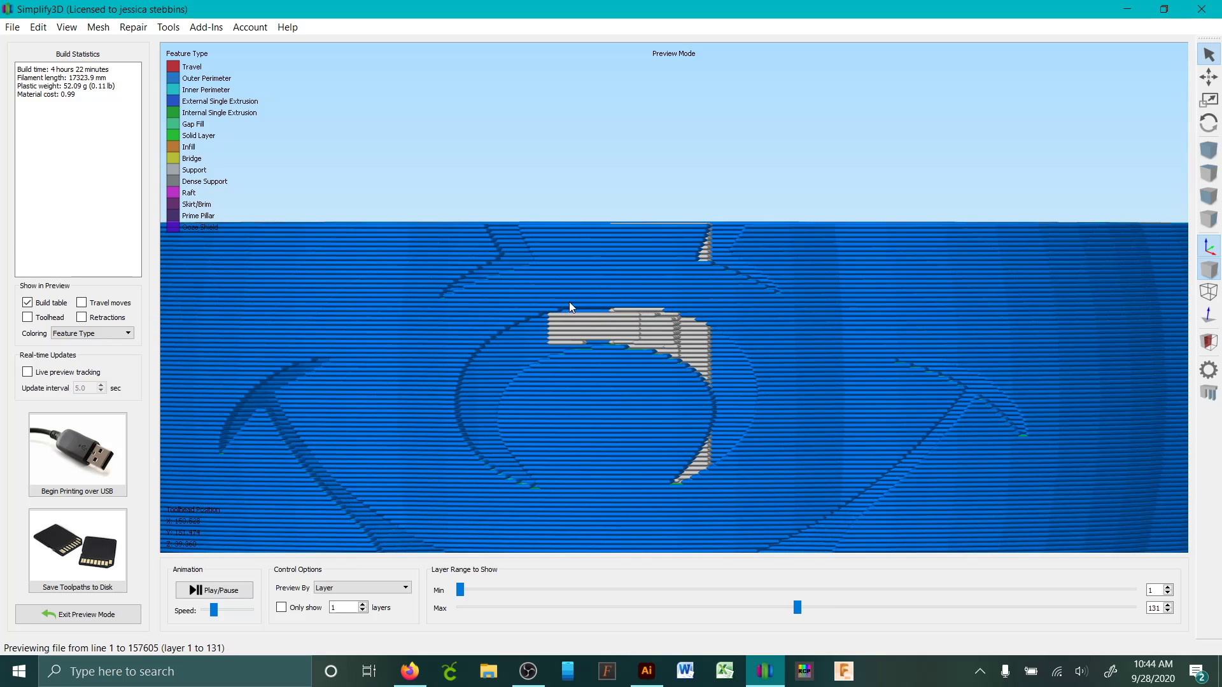
scroll(675, 290, down, 2)
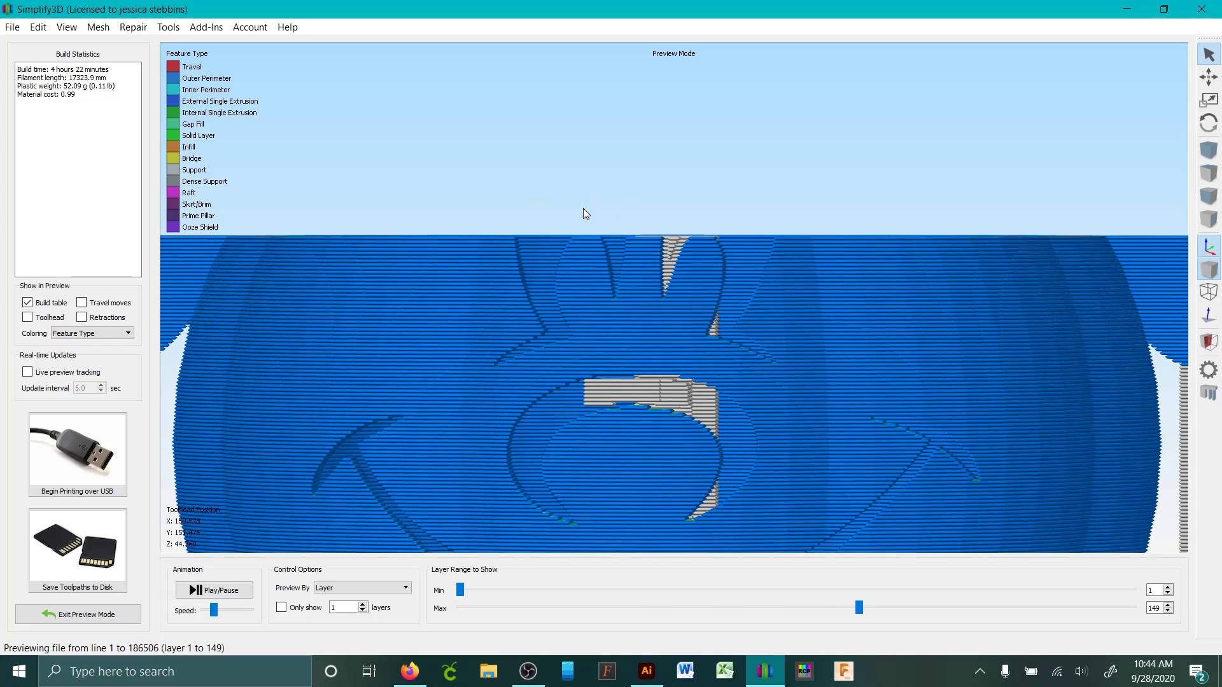
drag(599, 224, 625, 406)
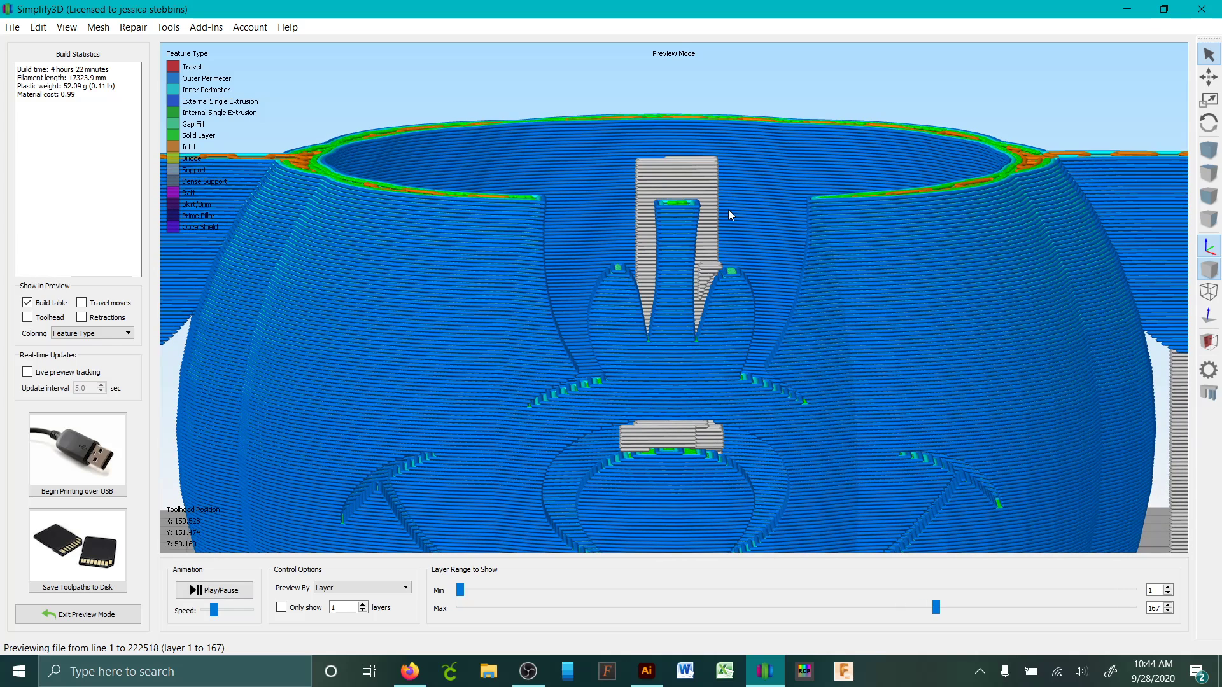
drag(705, 307, 859, 288)
scroll(856, 290, down, 2)
scroll(846, 363, down, 3)
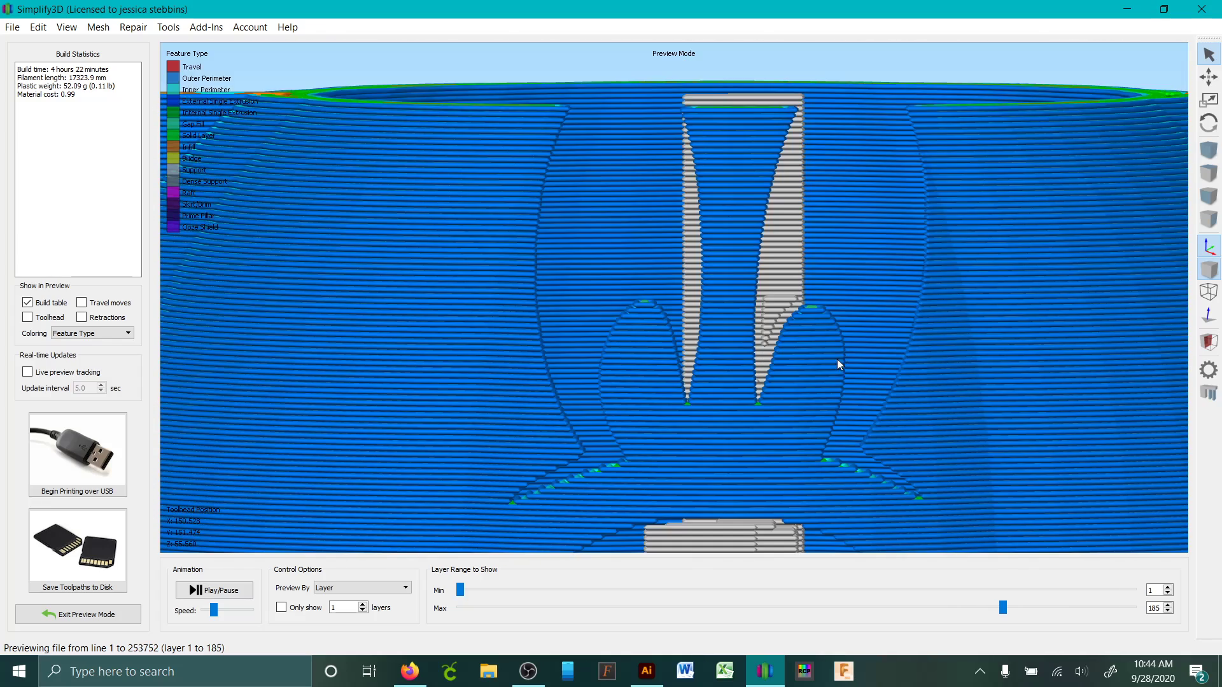
scroll(895, 309, down, 4)
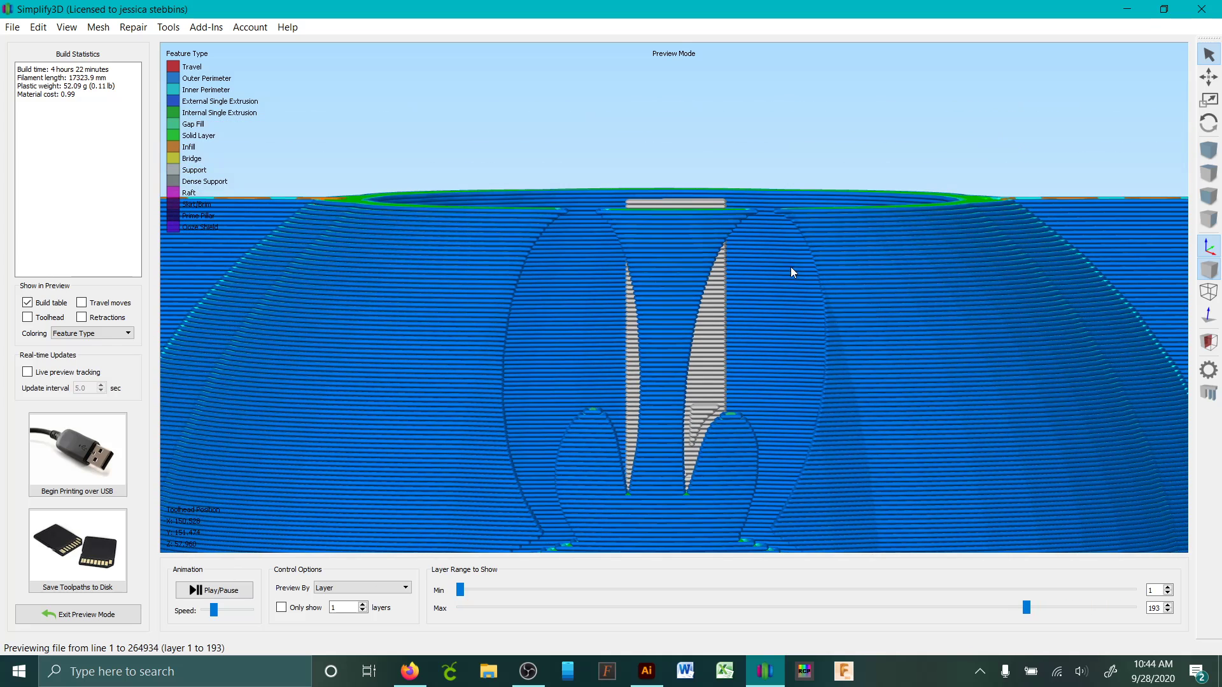
Return to a front view and set the Max layer slider to 266.
drag(795, 354, 796, 382)
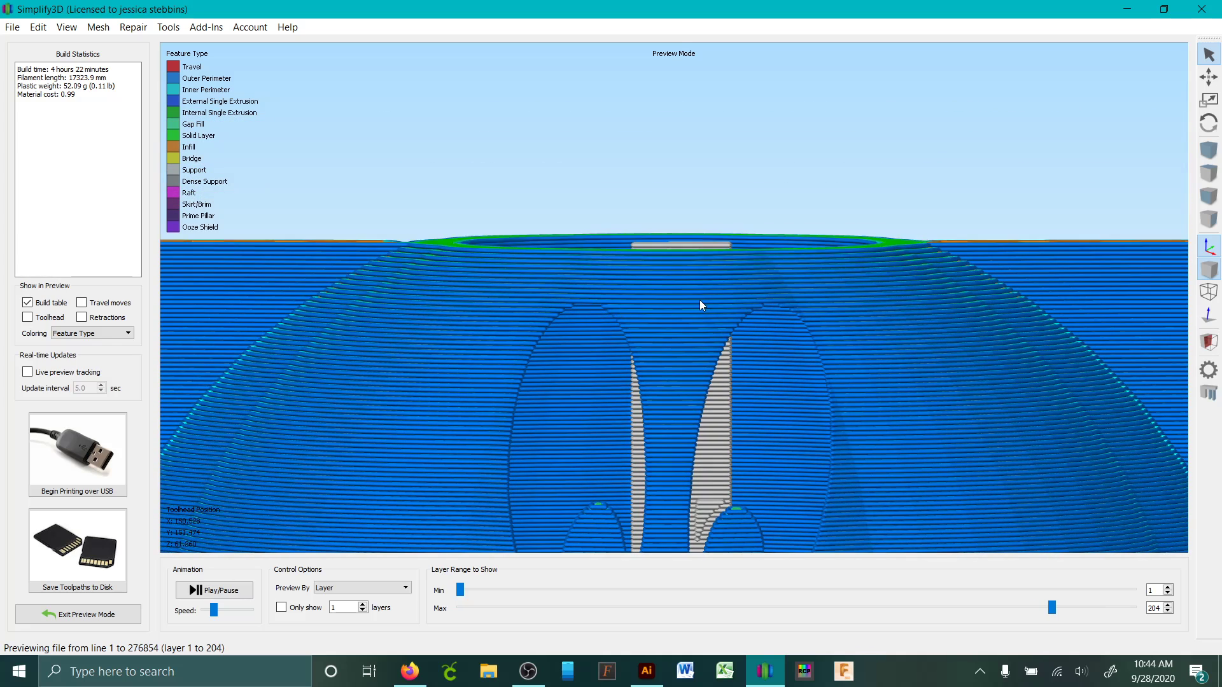
scroll(703, 298, down, 1)
scroll(707, 293, down, 3)
drag(750, 344, 776, 391)
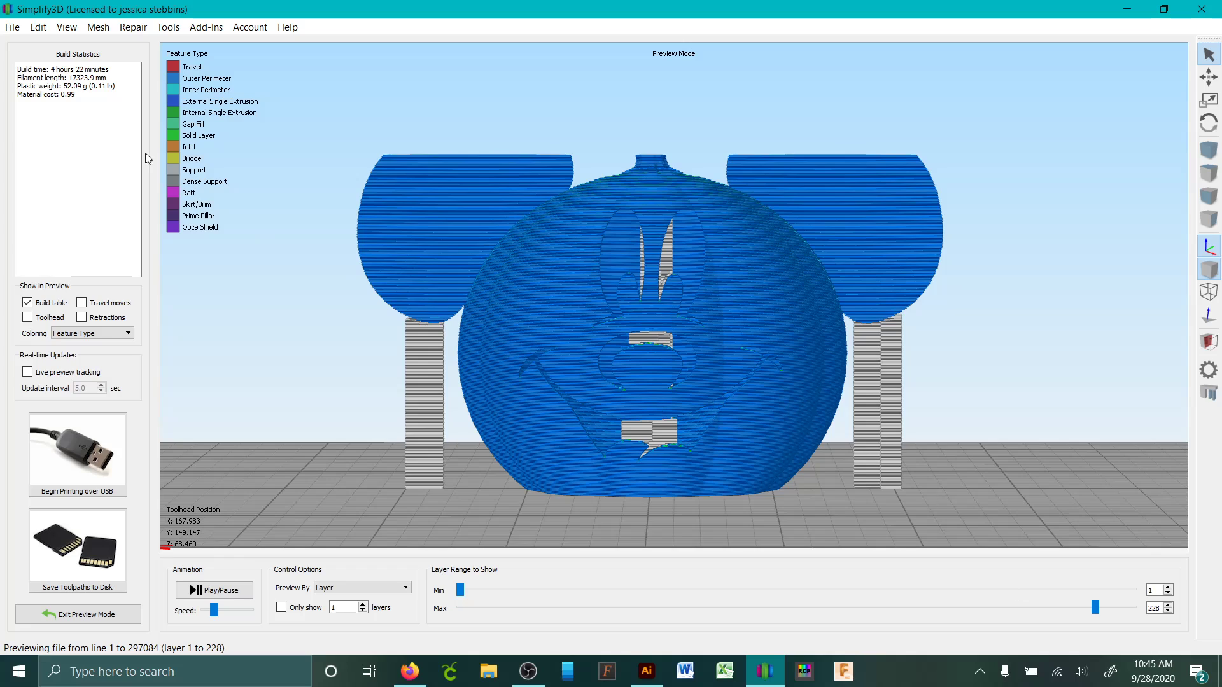
drag(1096, 607, 1133, 607)
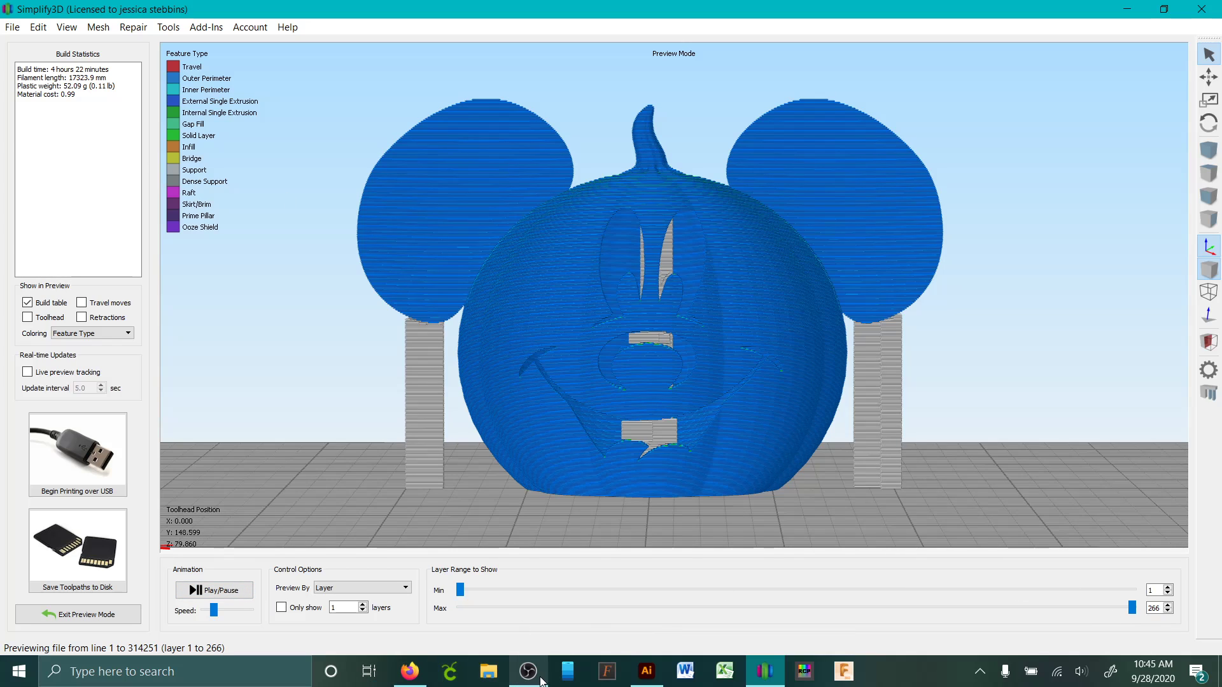